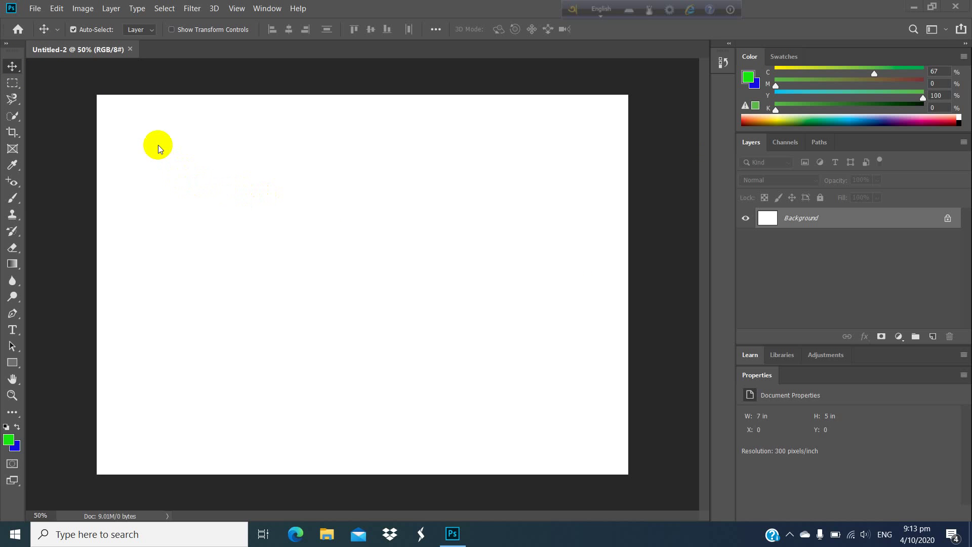
Start opening an existing image and browse to the Image photoshop folder on New Volume (F:)
left_click(33, 7)
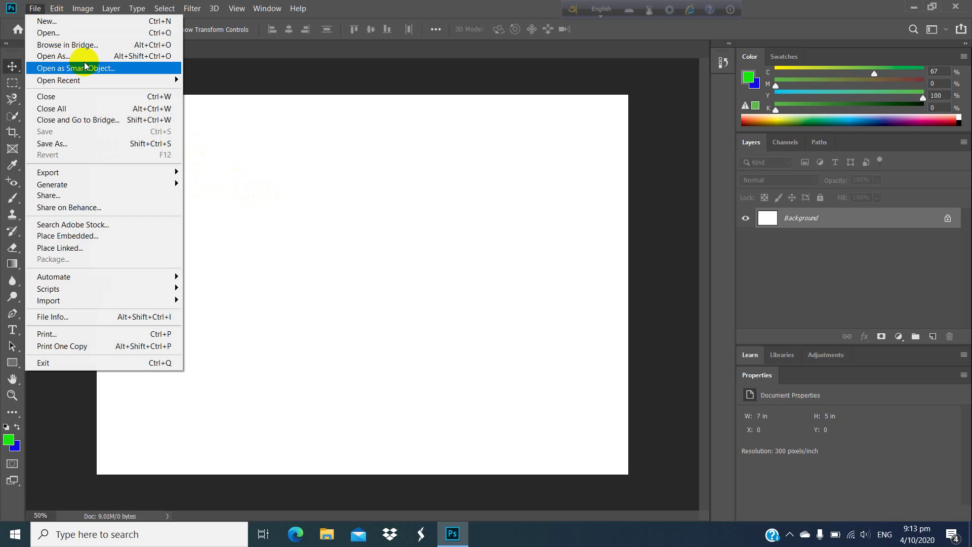
left_click(59, 33)
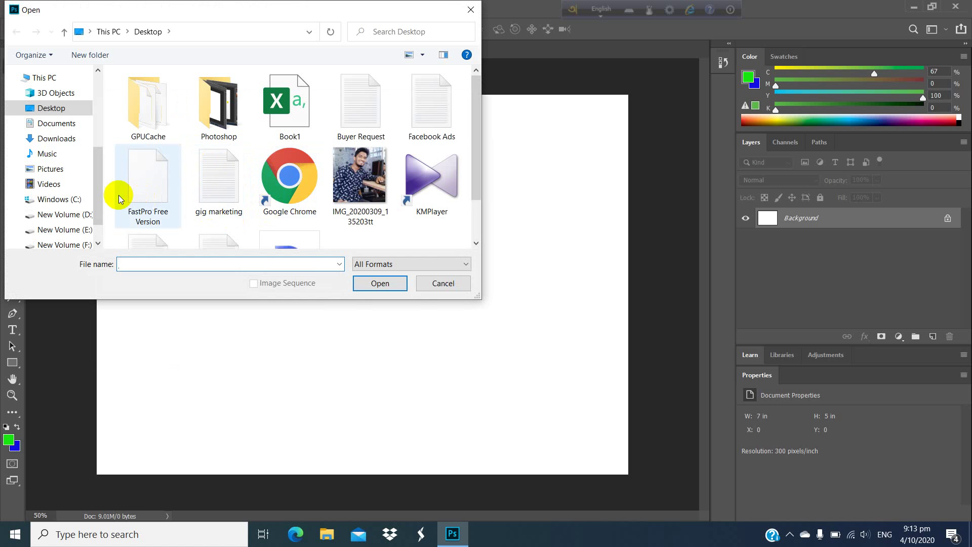
left_click(65, 245)
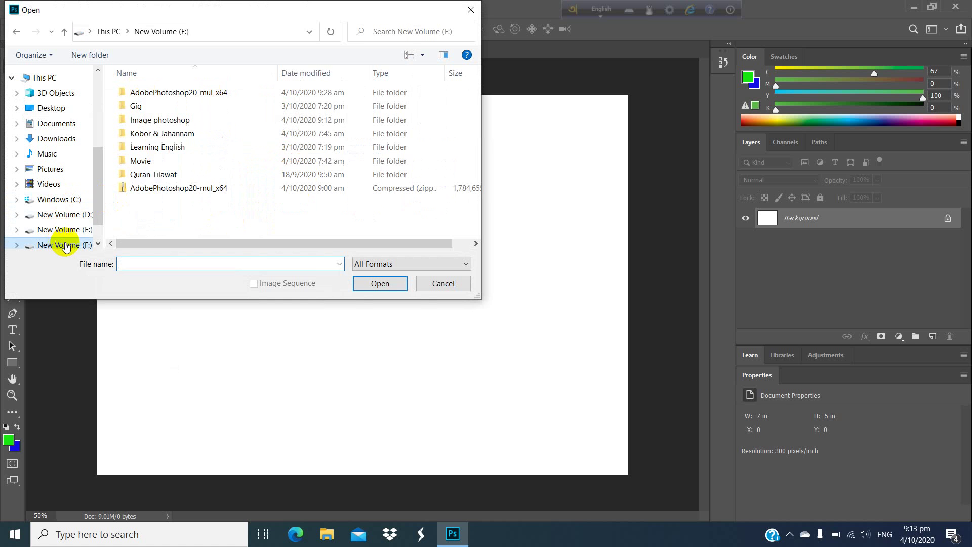
double_click(163, 120)
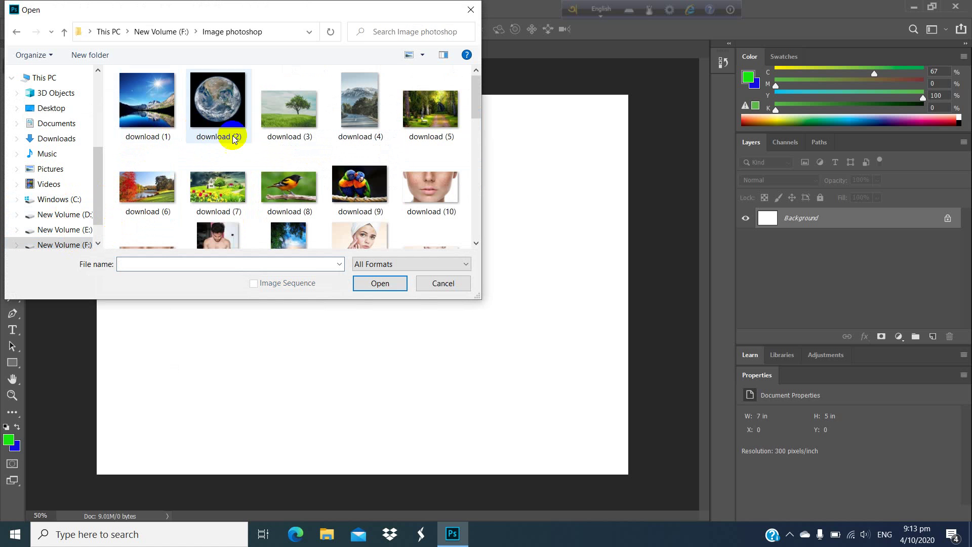
Find the butterfly picture images (4) in the folder, open it and enlarge it to 300%
scroll(286, 146, "down", 3)
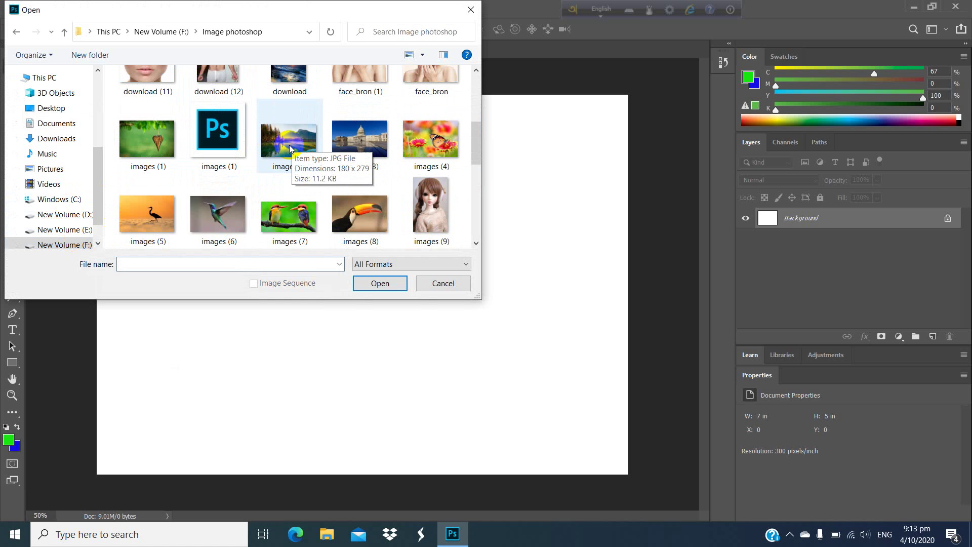
scroll(290, 147, "down", 1)
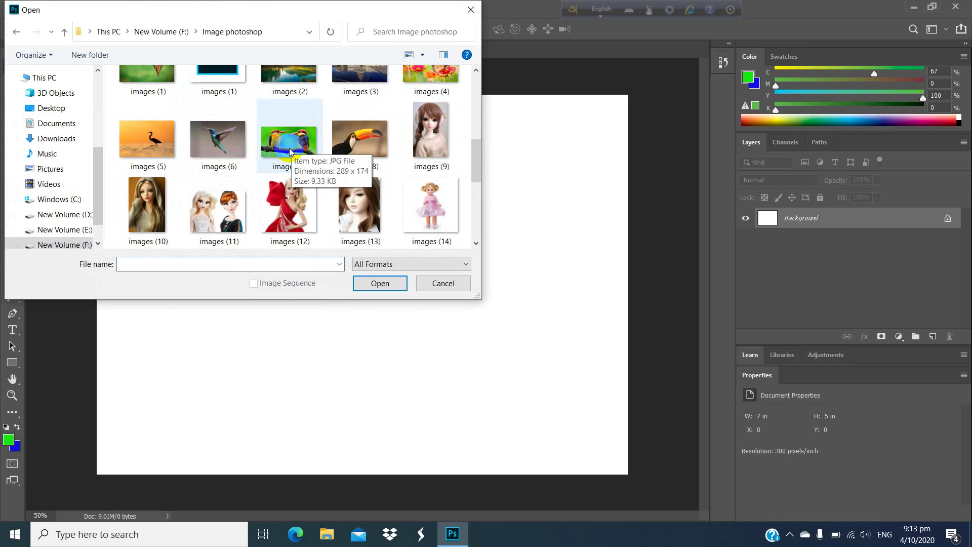
scroll(292, 147, "up", 1)
scroll(293, 147, "up", 1)
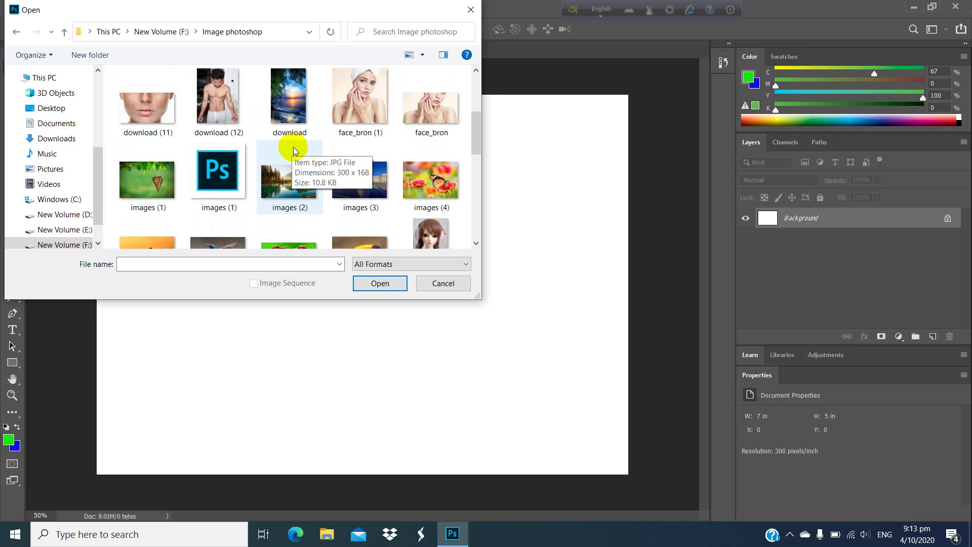
scroll(293, 147, "down", 4)
scroll(293, 155, "down", 2)
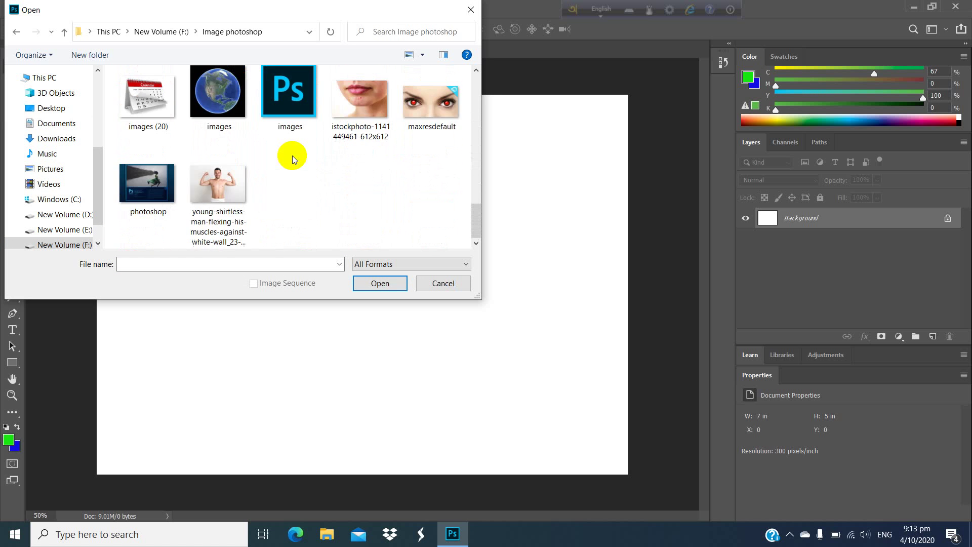
scroll(304, 154, "up", 3)
scroll(339, 162, "down", 2)
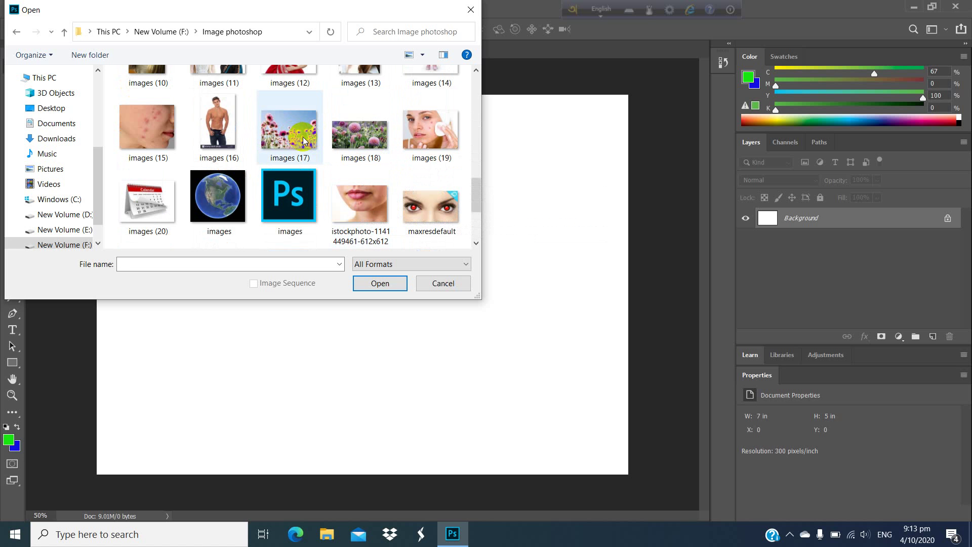
scroll(309, 144, "down", 1)
scroll(319, 141, "up", 2)
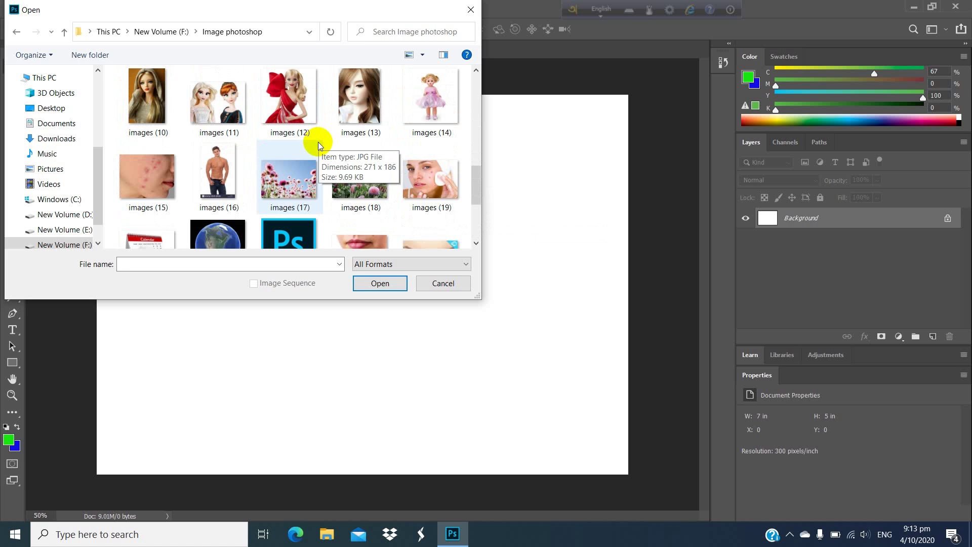
scroll(266, 155, "up", 2)
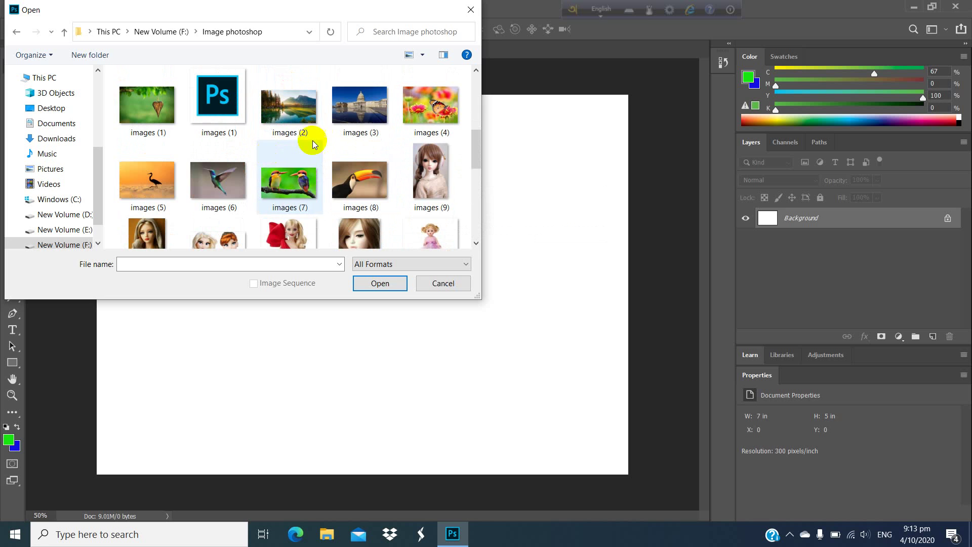
double_click(423, 109)
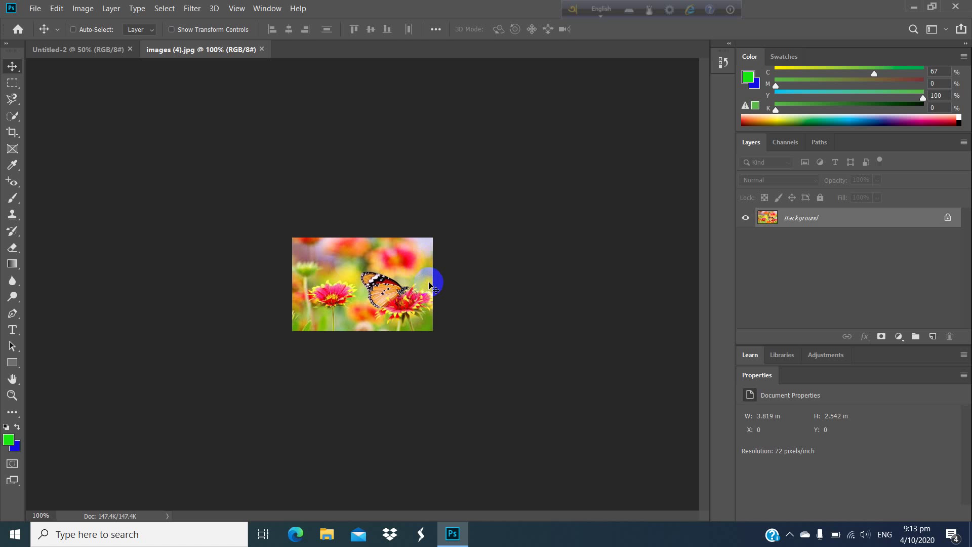
key("ctrl+plus")
key("ctrl+plus")
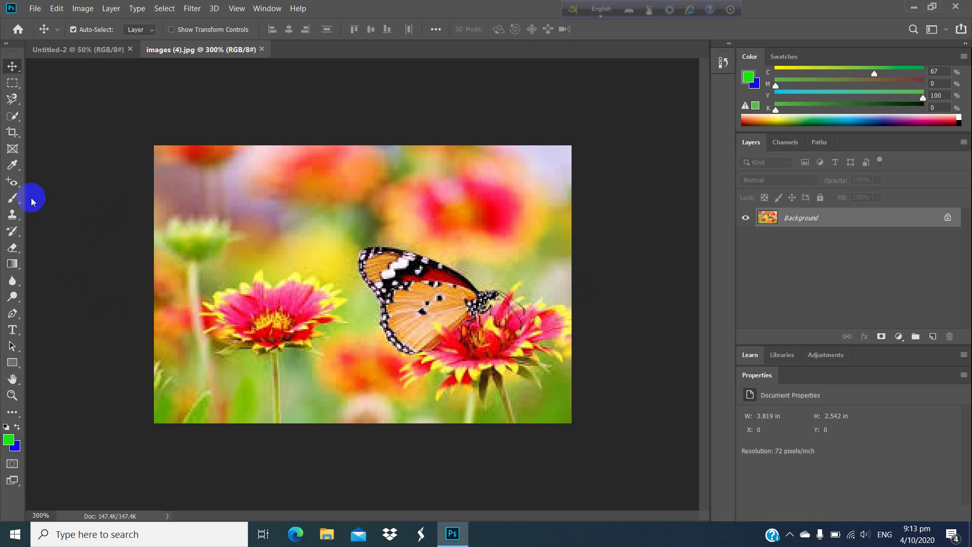
left_click(12, 132)
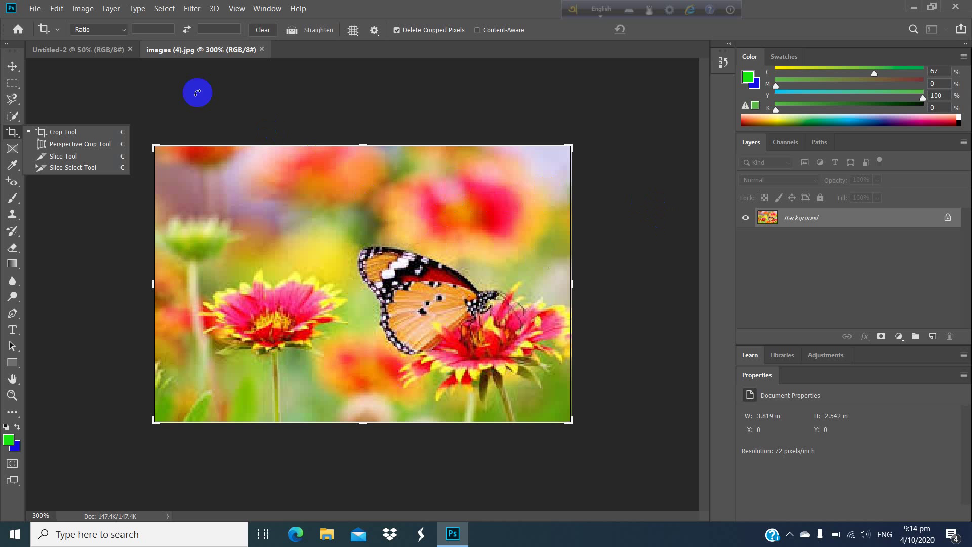
left_click(13, 129)
left_click(12, 66)
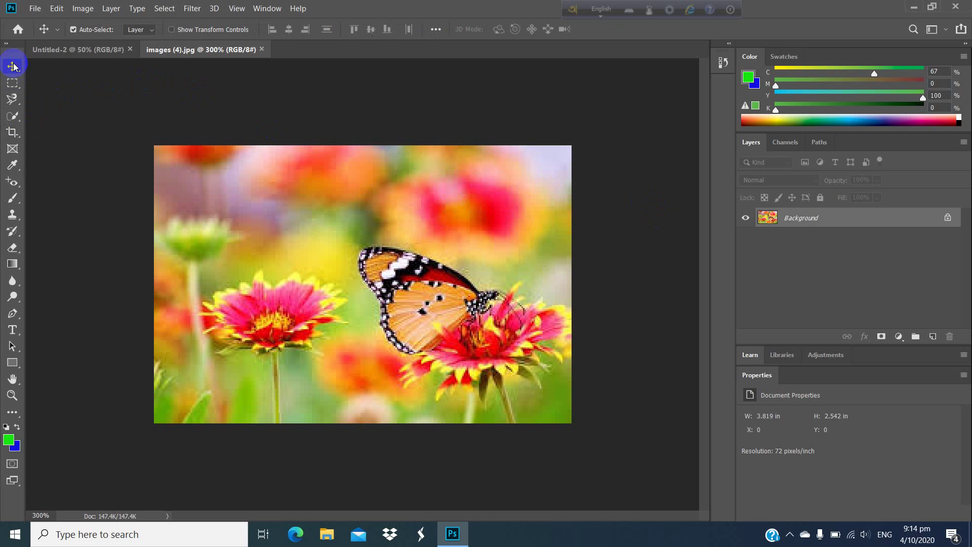
Duplicate the Background layer and shift the copy left to X -0.31 in, with the original layer hidden
left_click_drag(770, 219, 934, 337)
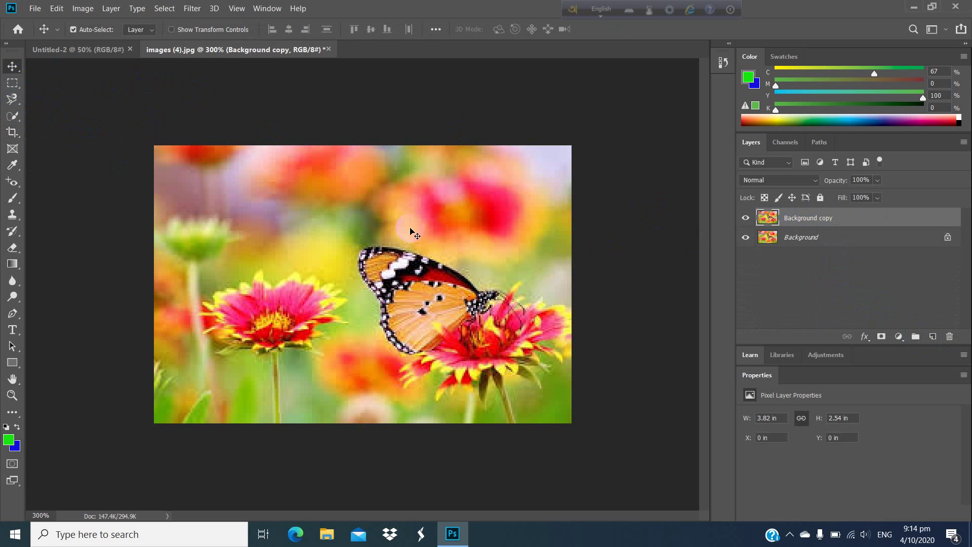
left_click_drag(410, 231, 446, 242)
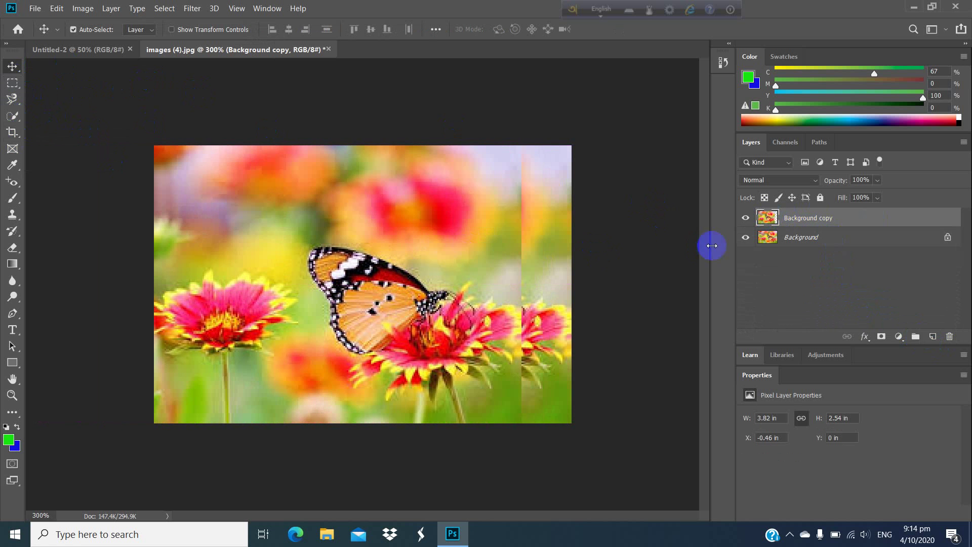
left_click(748, 239)
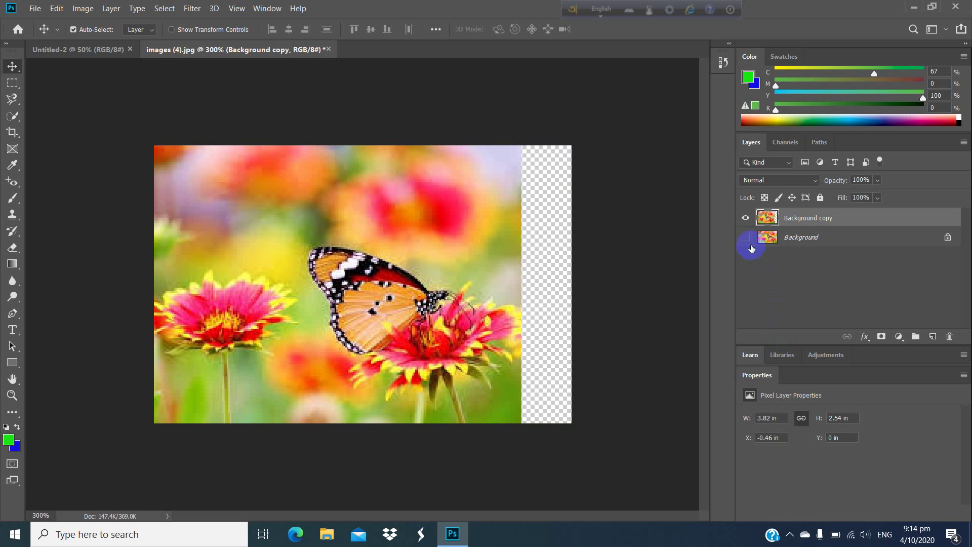
mouse_move(462, 232)
left_mouse_down()
mouse_move(524, 232)
mouse_move(537, 215)
mouse_move(477, 230)
left_mouse_up()
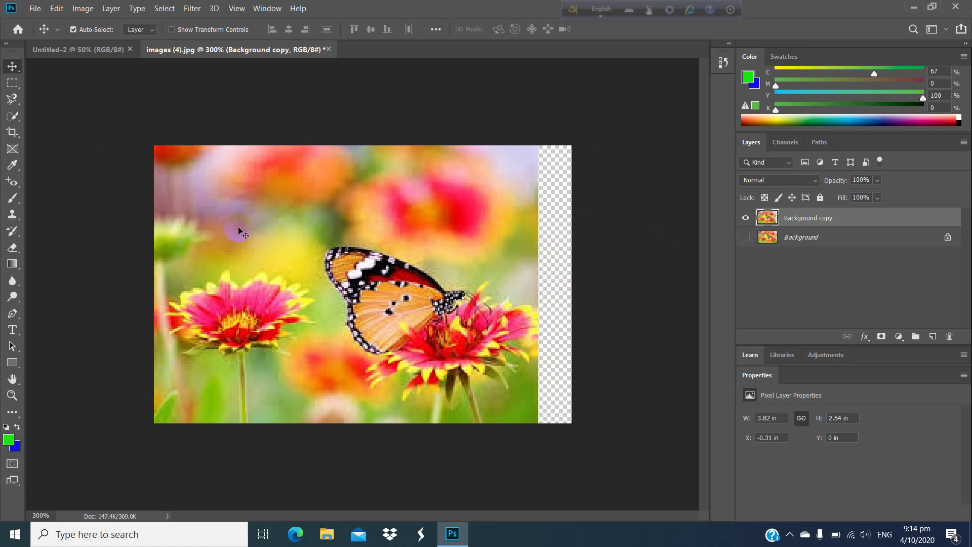
Crop to the existing canvas bounds to delete the copied layer's pixels overhanging the left edge
left_click(12, 132)
left_click(141, 134)
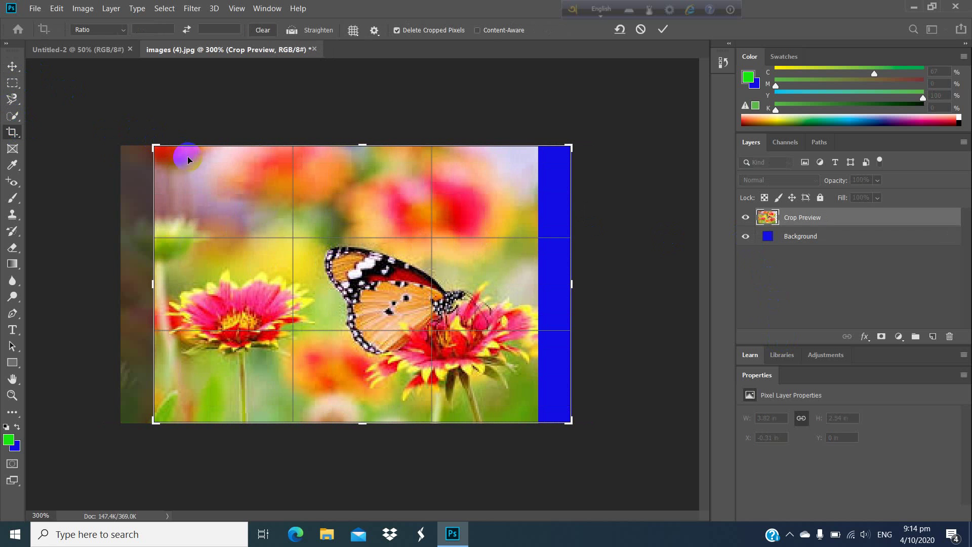
double_click(352, 189)
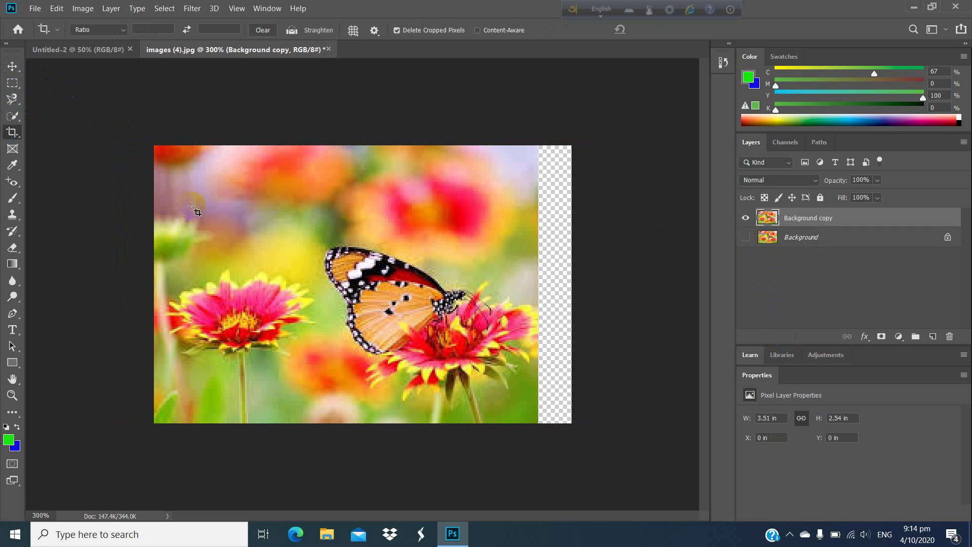
Move the Background copy layer right past the canvas edge, to X 0.53 in and Y 0 in
left_click(13, 66)
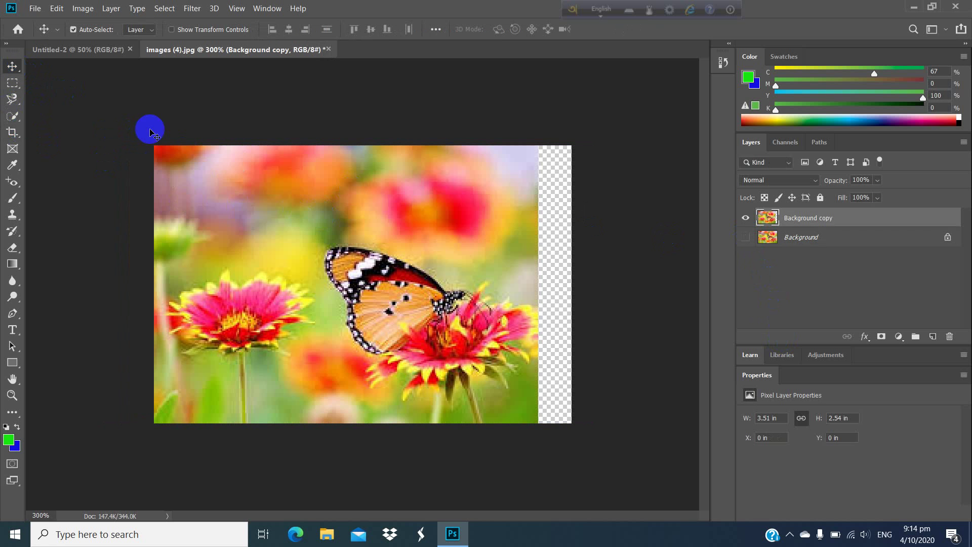
left_click_drag(348, 216, 373, 221)
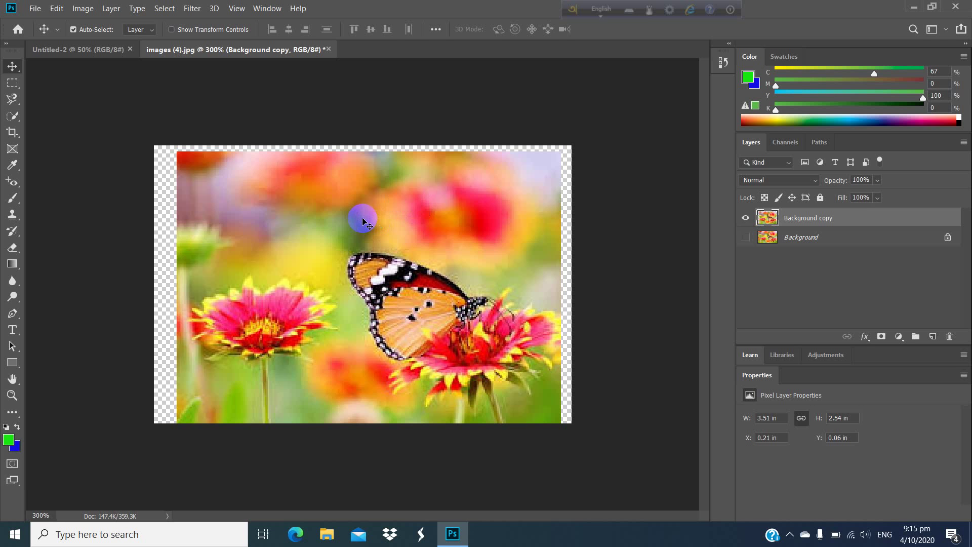
left_click_drag(397, 266, 434, 261)
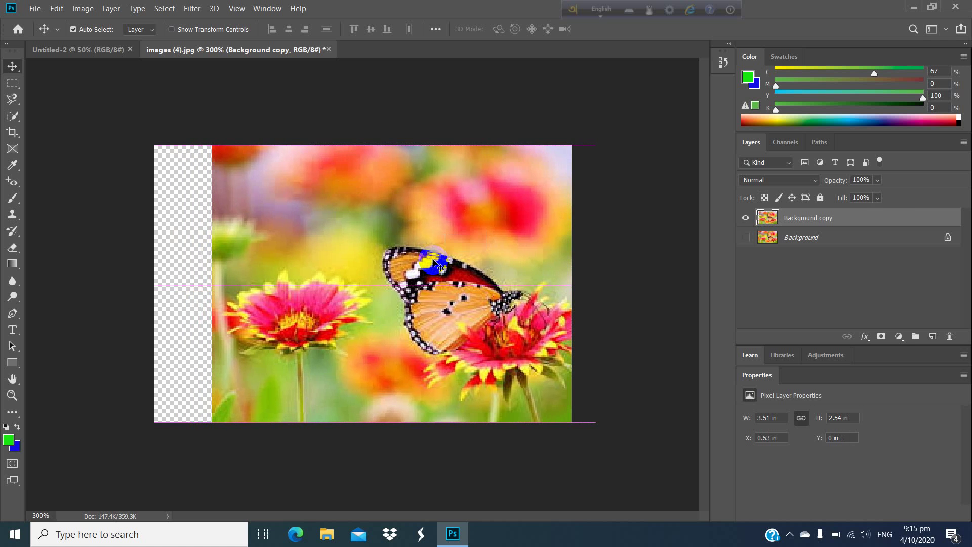
Crop to the existing canvas bounds to delete the copied layer's pixels overhanging the right edge
left_click(17, 133)
left_click_drag(616, 195, 614, 158)
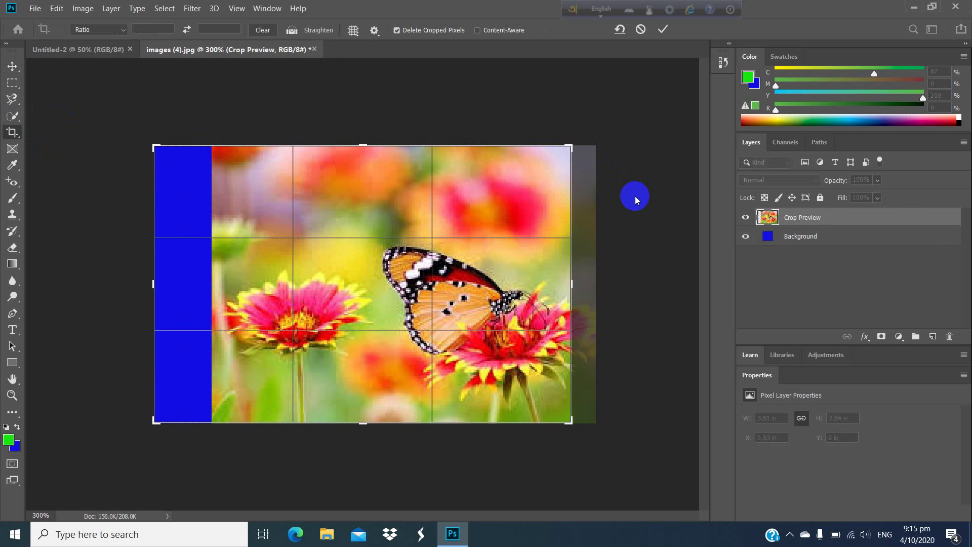
key("Return")
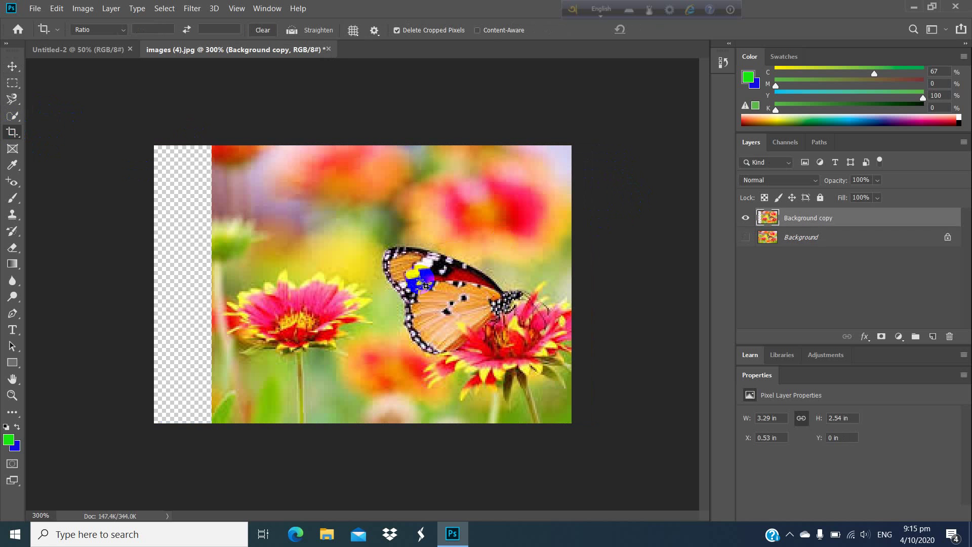
left_click_drag(421, 281, 386, 284)
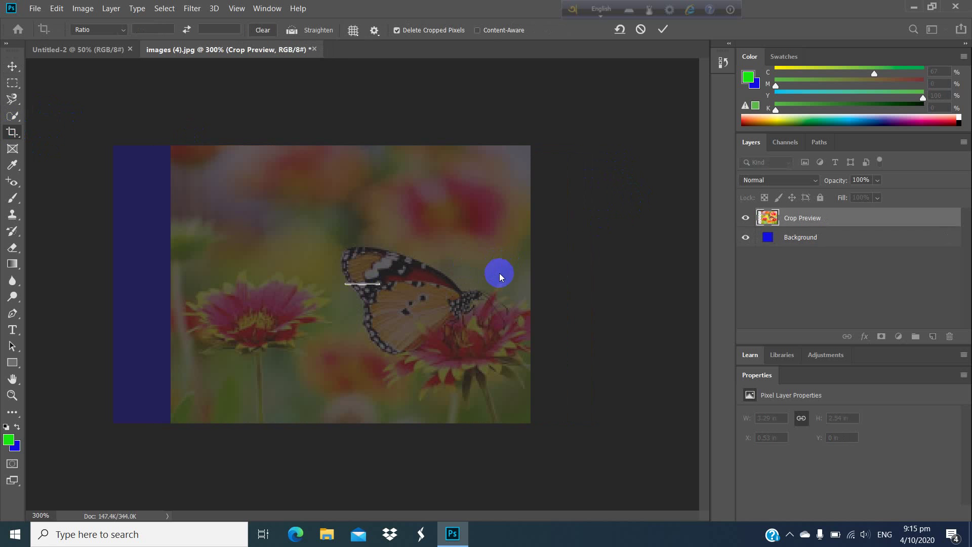
left_click(484, 297)
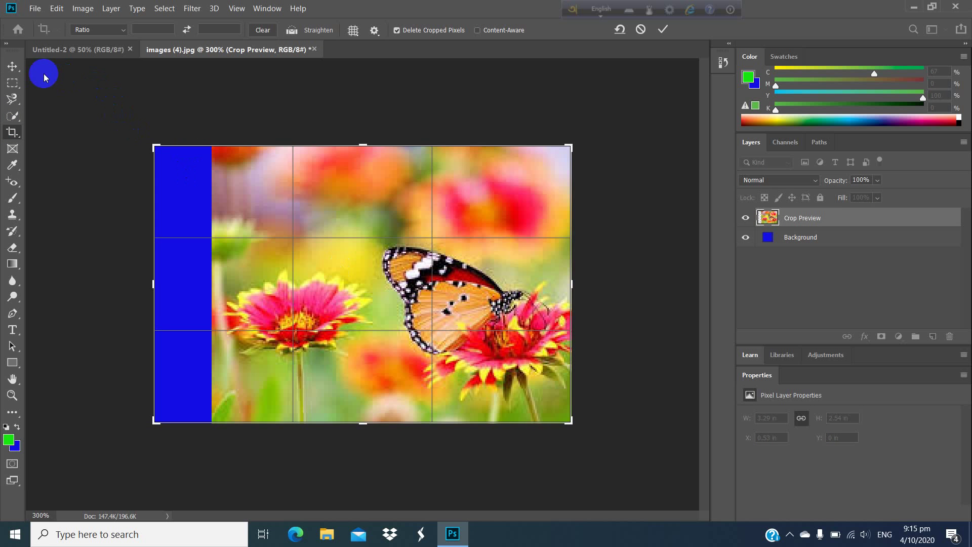
key("Escape")
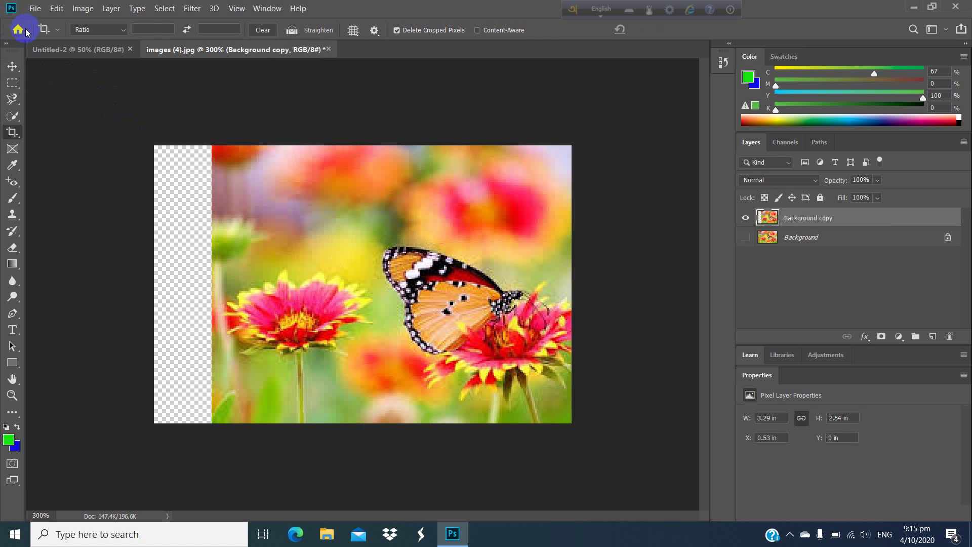
Move the Background copy layer left to X 0.26 in, leaving transparent strips on both sides
left_click(12, 72)
left_click_drag(327, 218, 302, 228)
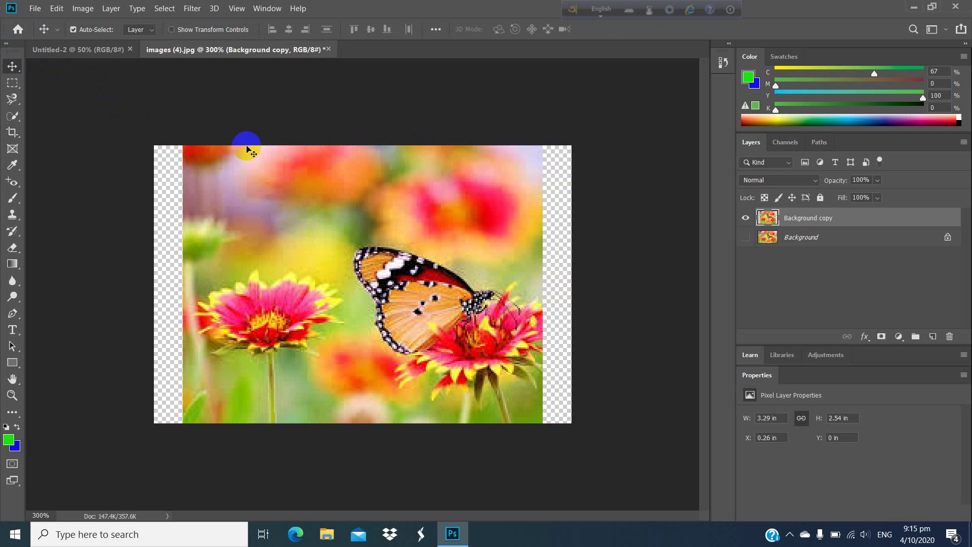
Crop all four sides to about 3.21 by 1.74 in around the butterfly and flowers, excluding the transparent strips
left_click(11, 133)
left_click_drag(349, 130, 369, 164)
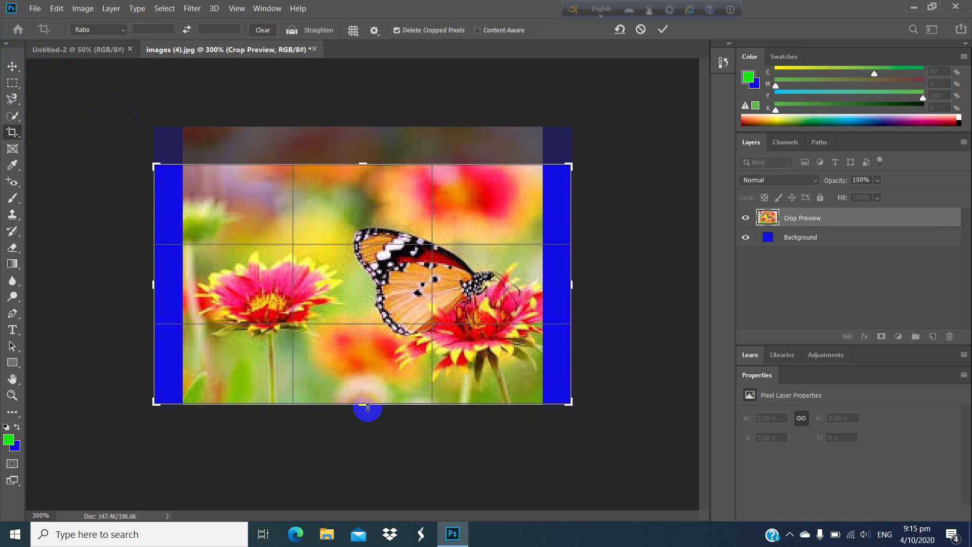
mouse_move(367, 408)
left_mouse_down()
mouse_move(368, 375)
mouse_move(372, 394)
left_mouse_up()
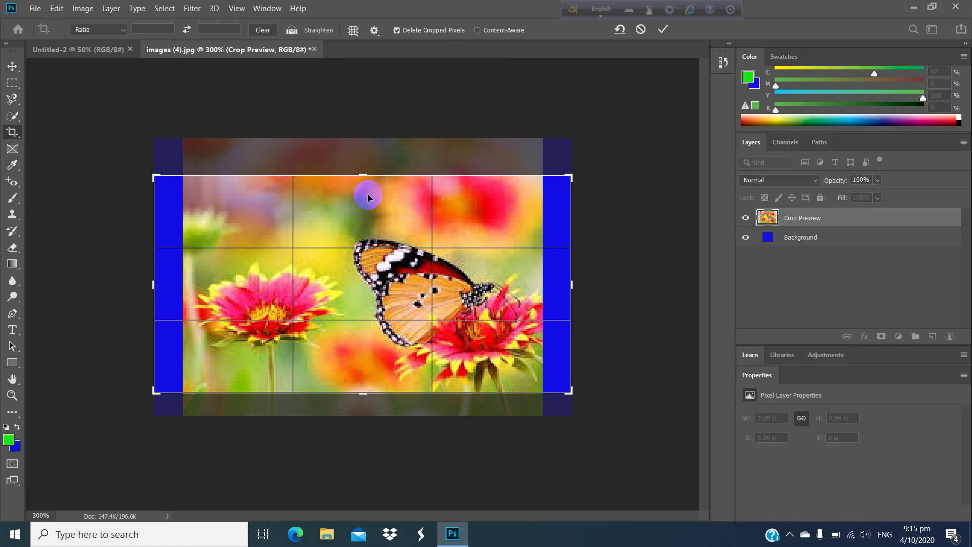
left_click_drag(360, 171, 358, 178)
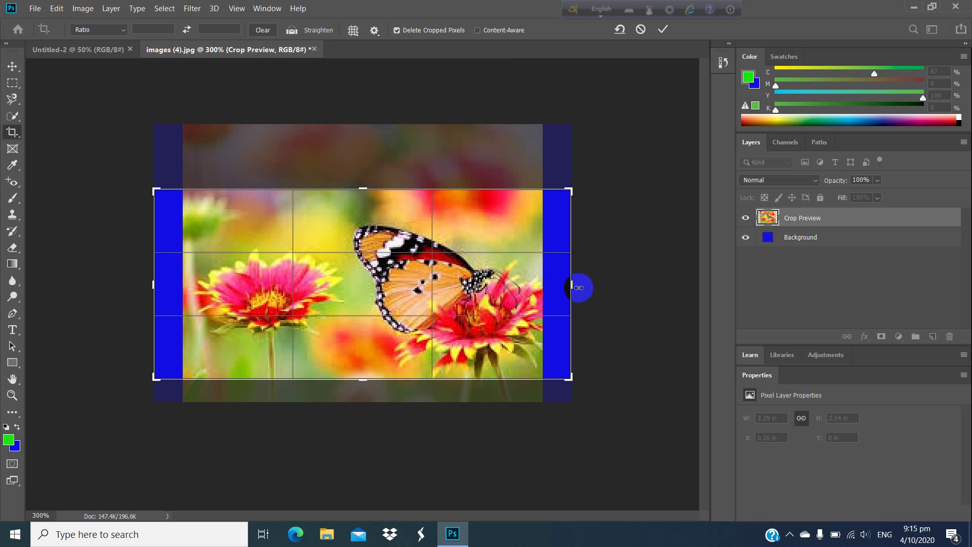
left_click_drag(572, 283, 553, 295)
left_click_drag(168, 284, 189, 286)
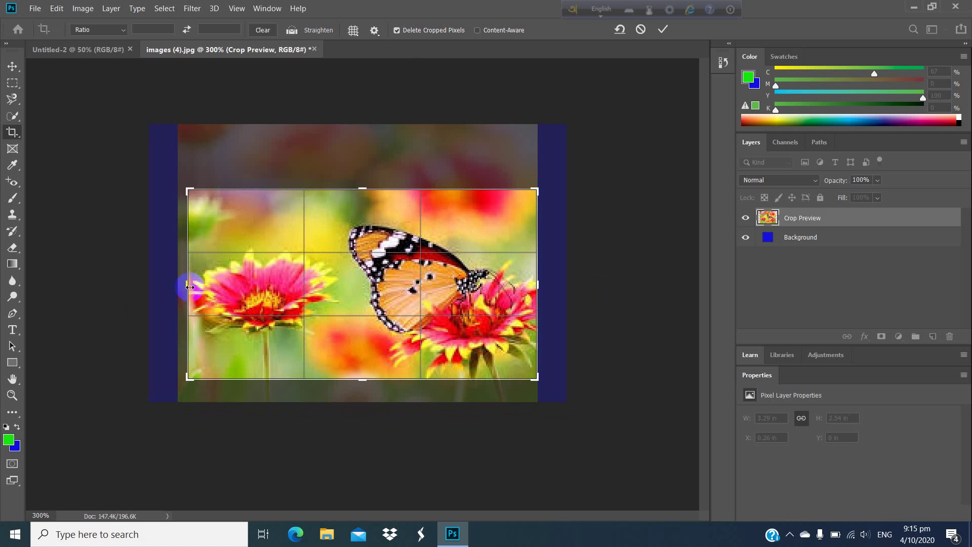
double_click(189, 287)
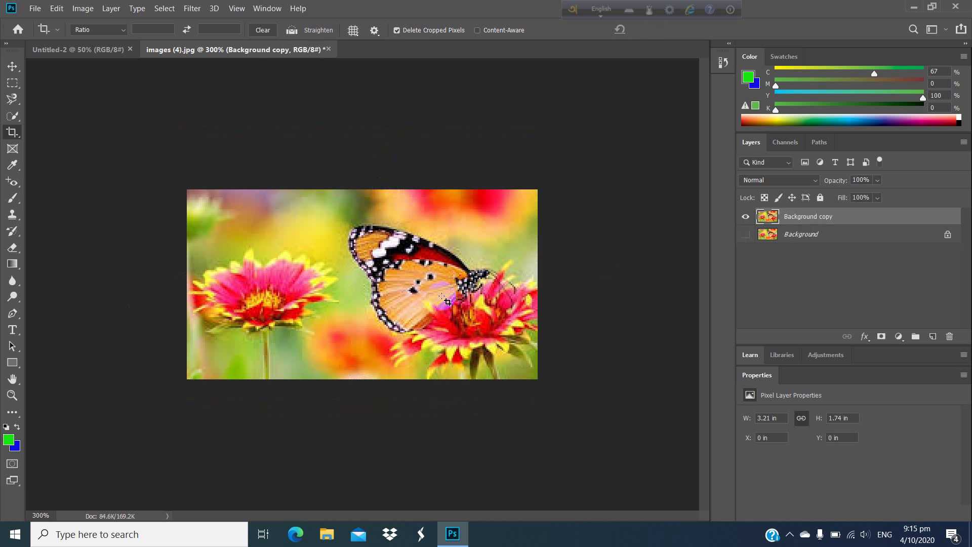
Crop the butterfly image to about 1.68 by 1.35 in, keeping only the butterfly and the flower beneath it
left_click(746, 235)
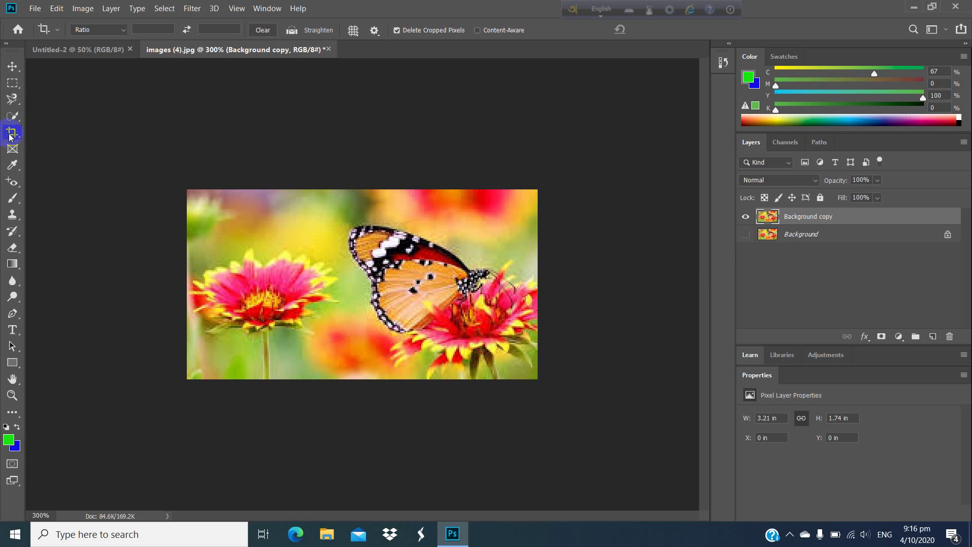
left_click_drag(11, 137, 47, 131)
left_click_drag(335, 205, 527, 365)
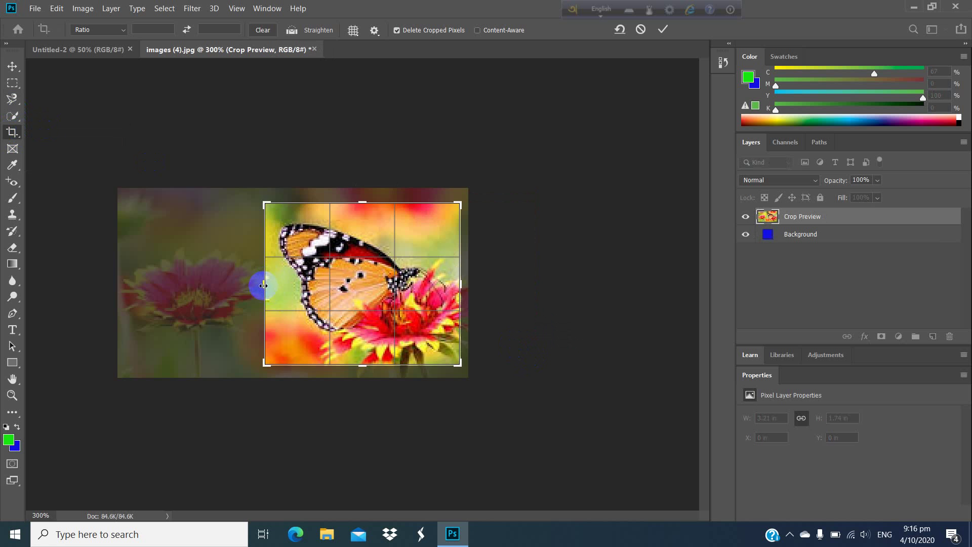
left_click_drag(263, 285, 270, 284)
left_click_drag(358, 203, 358, 206)
left_click_drag(370, 364, 369, 366)
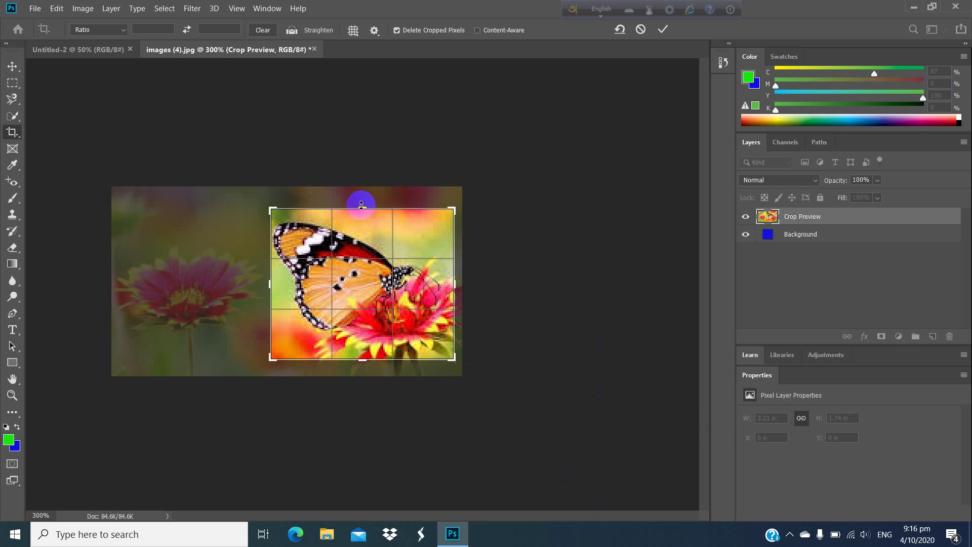
left_click_drag(361, 205, 359, 208)
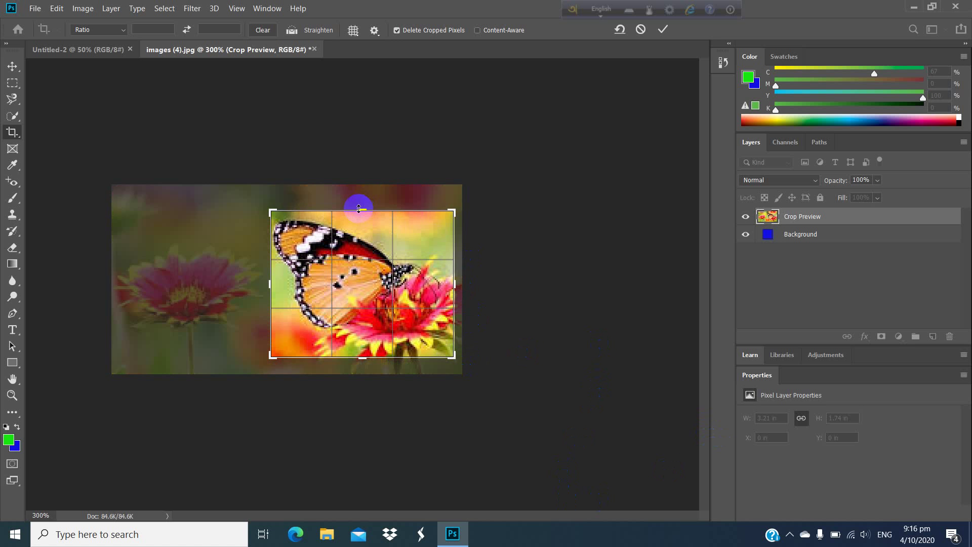
key("Return")
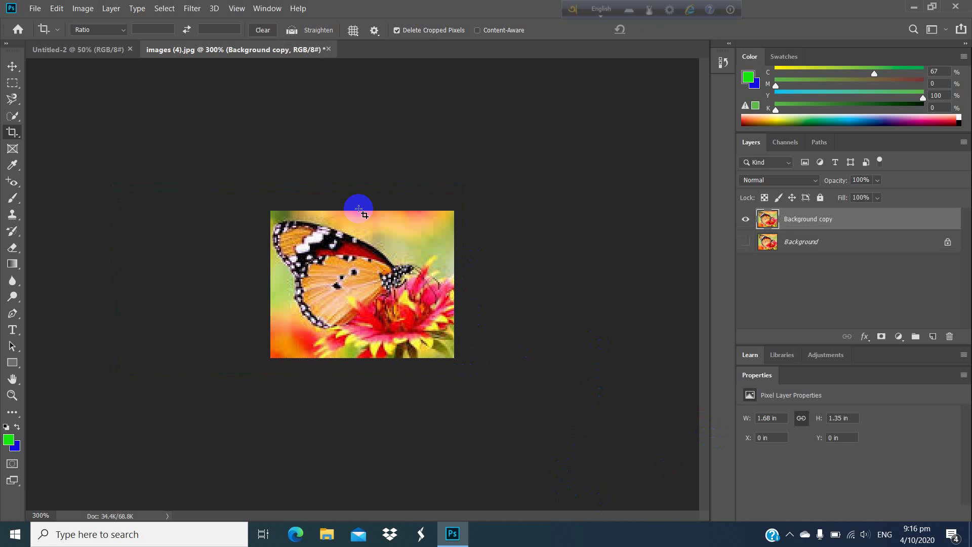
key("ctrl+plus")
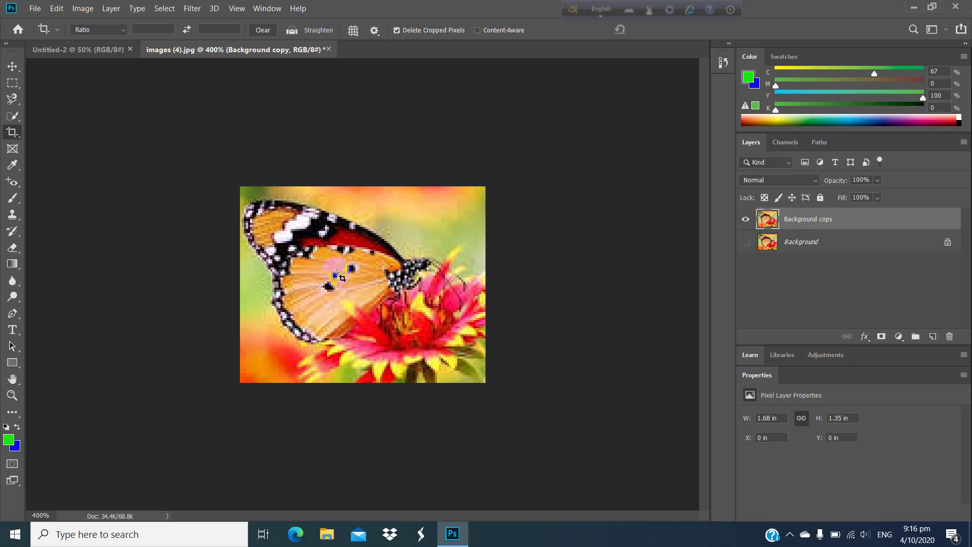
left_click(30, 9)
left_click(217, 100)
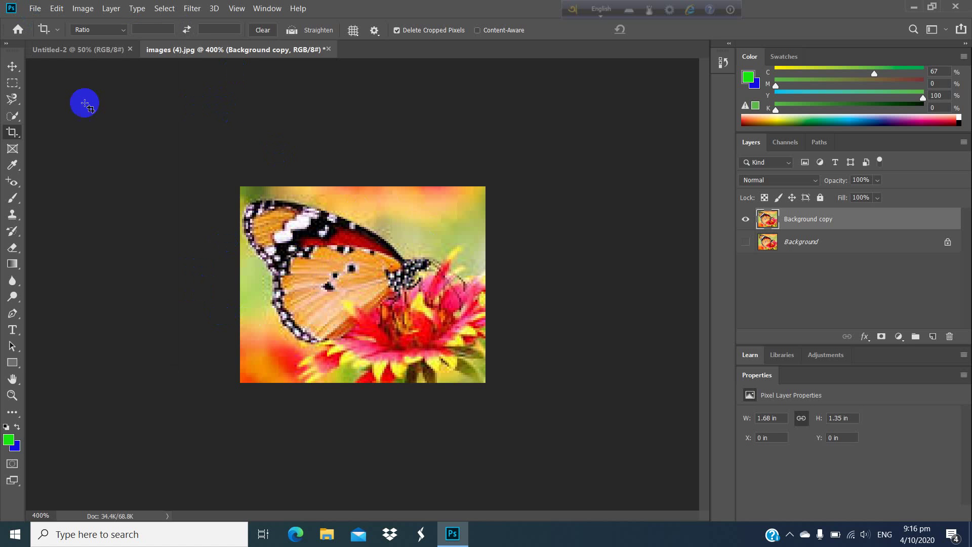
right_click(12, 133)
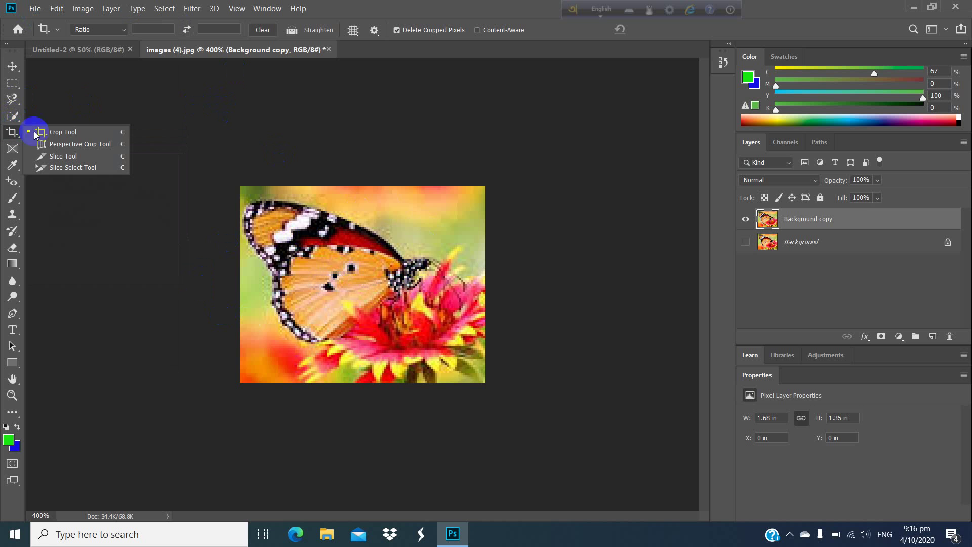
left_click(228, 143)
left_click(37, 9)
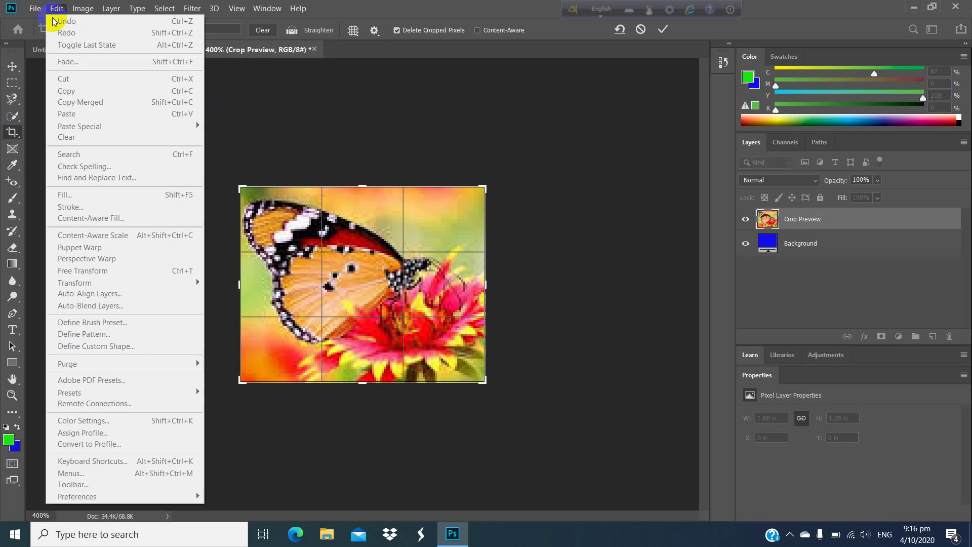
left_click(316, 149)
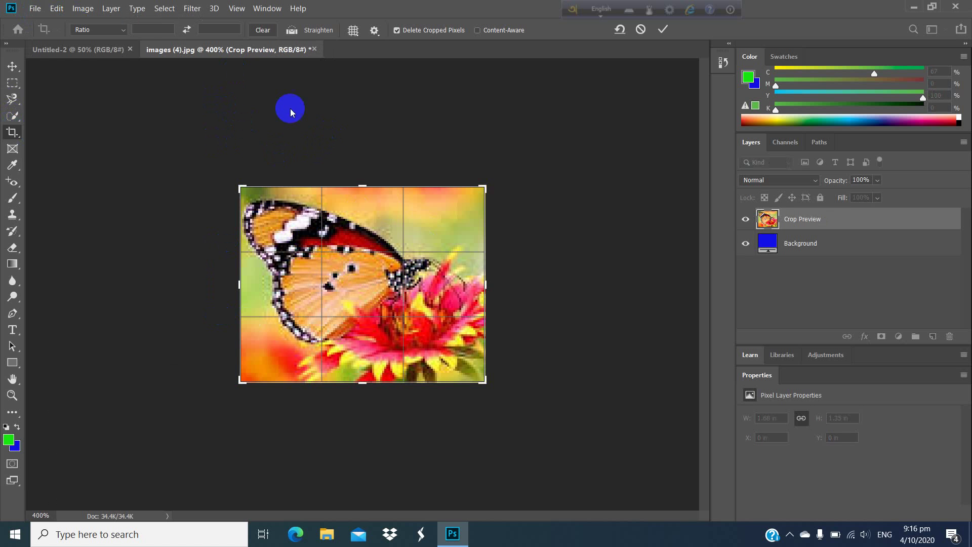
left_click(13, 66)
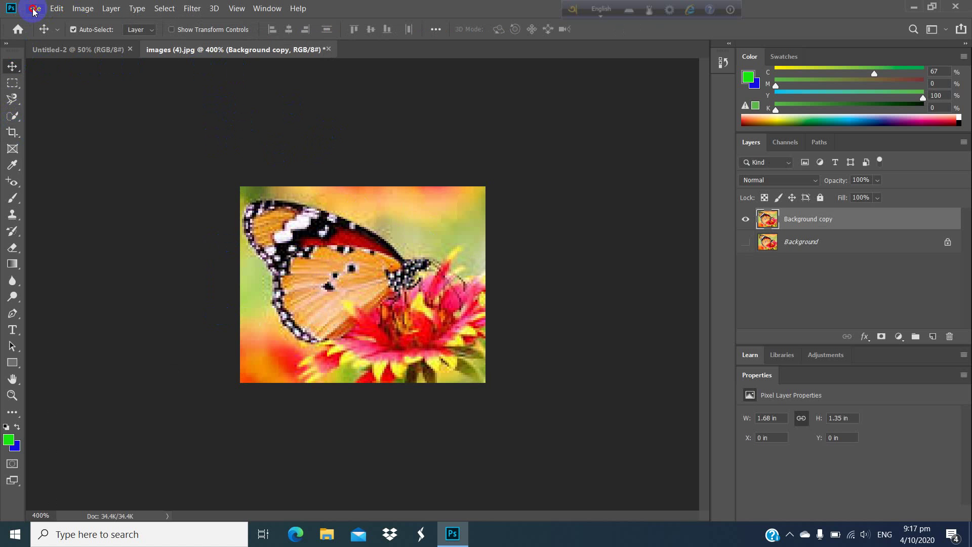
Open the calendar picture images (20) from the Image photoshop folder and enlarge it to 300%
left_click(50, 9)
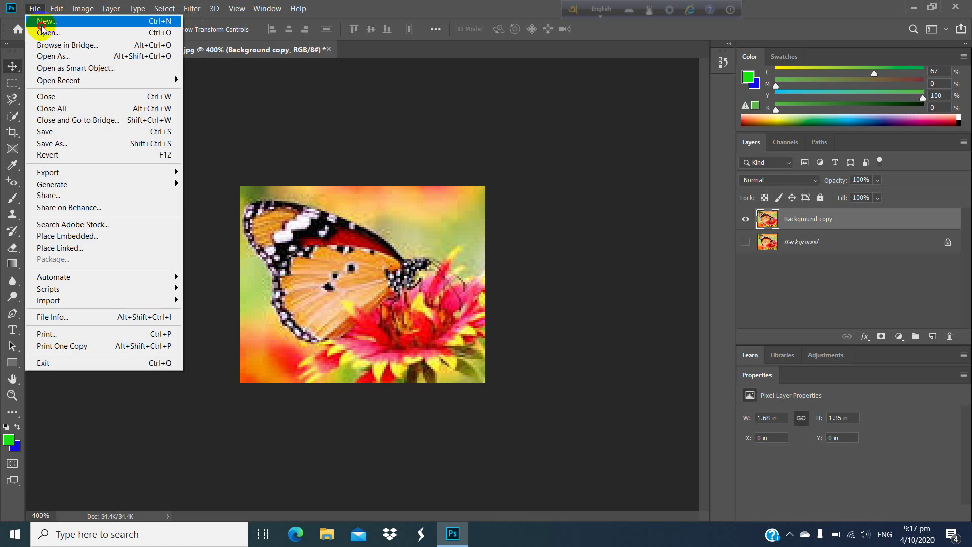
left_click(41, 33)
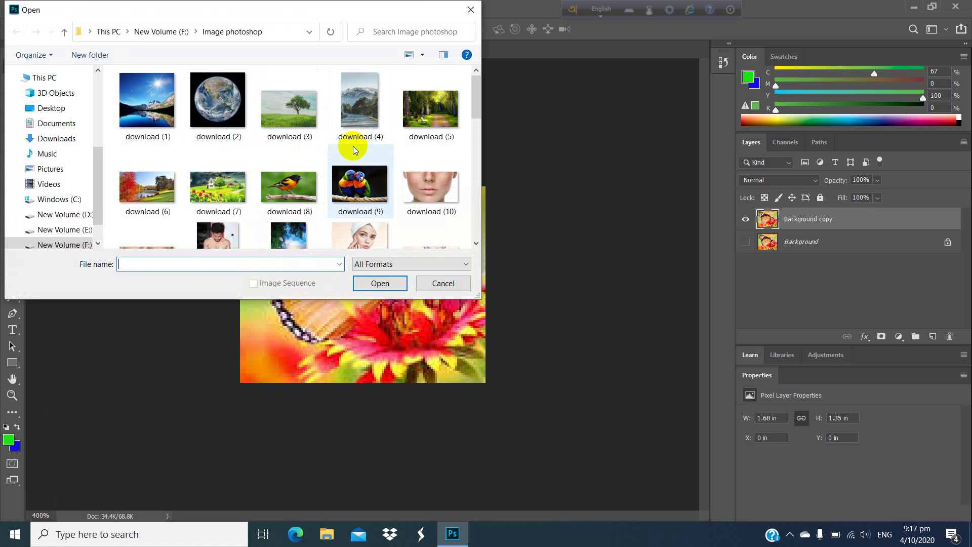
scroll(311, 172, "down", 5)
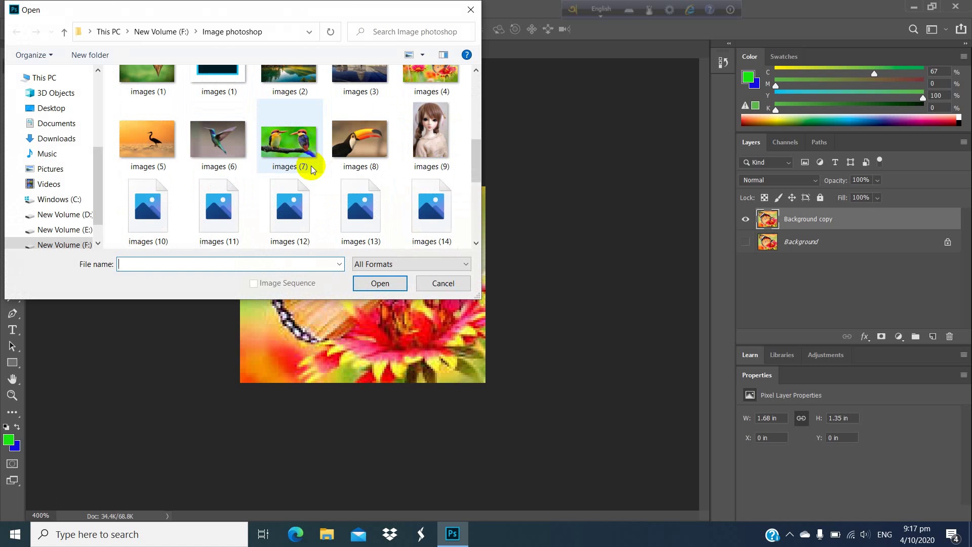
scroll(310, 170, "down", 3)
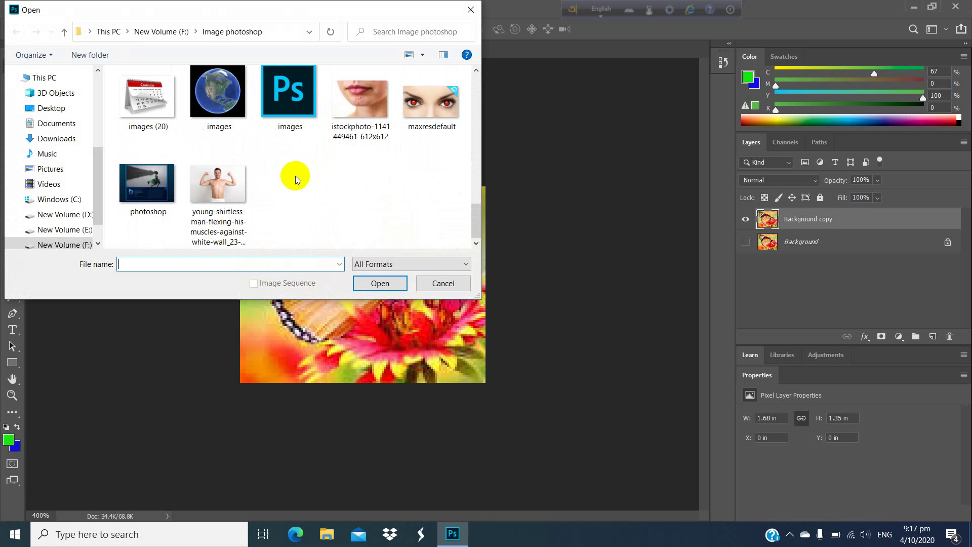
scroll(293, 175, "up", 1)
scroll(199, 234, "up", 1)
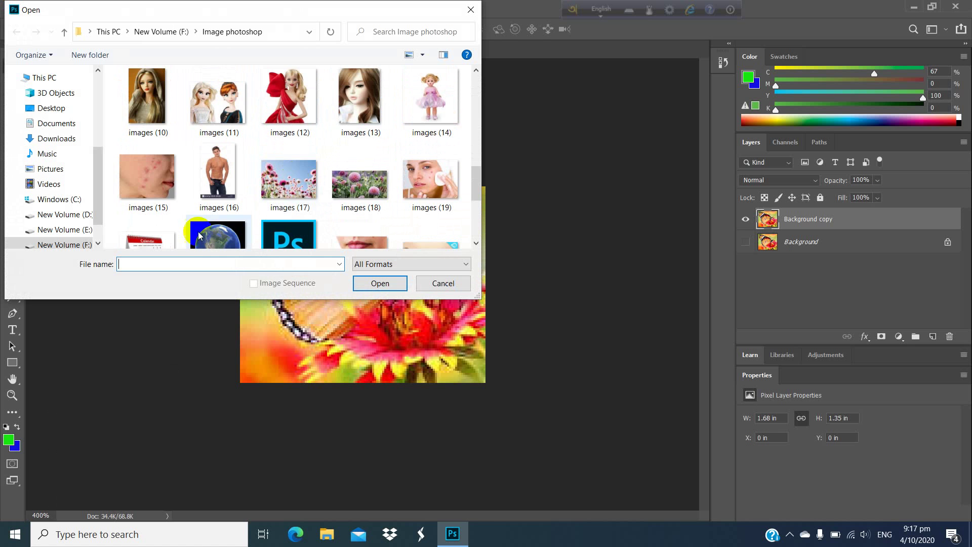
scroll(199, 234, "down", 1)
left_click(146, 197)
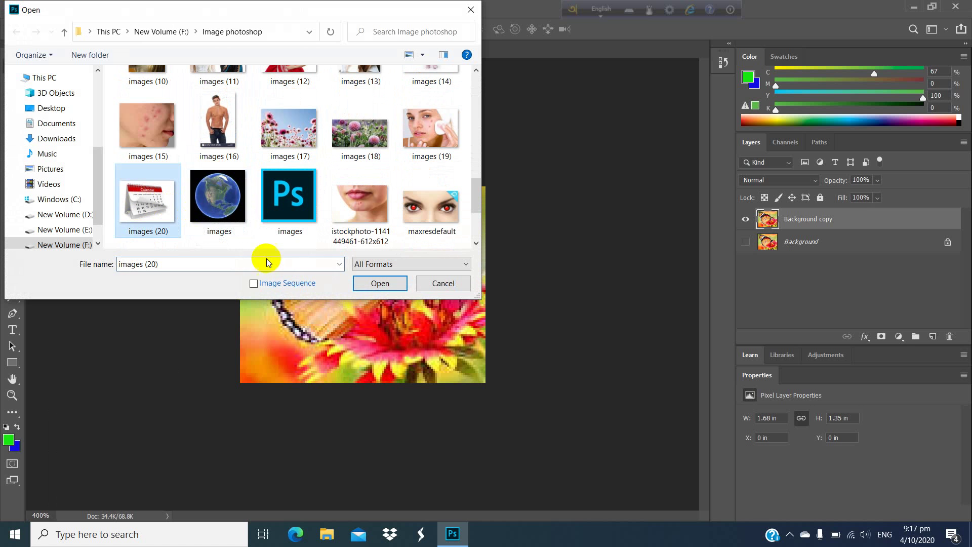
left_click(380, 284)
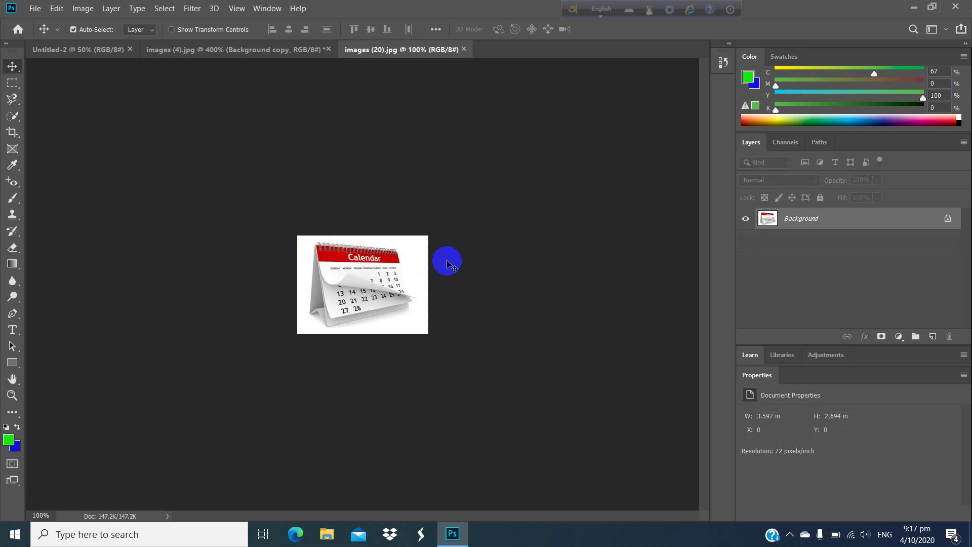
key("ctrl+plus")
key("ctrl+plus")
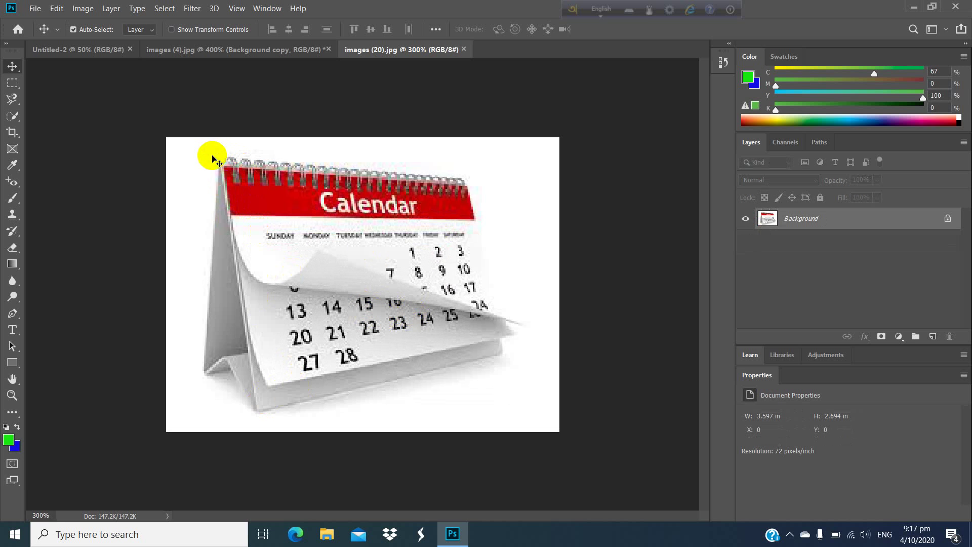
left_click(12, 133)
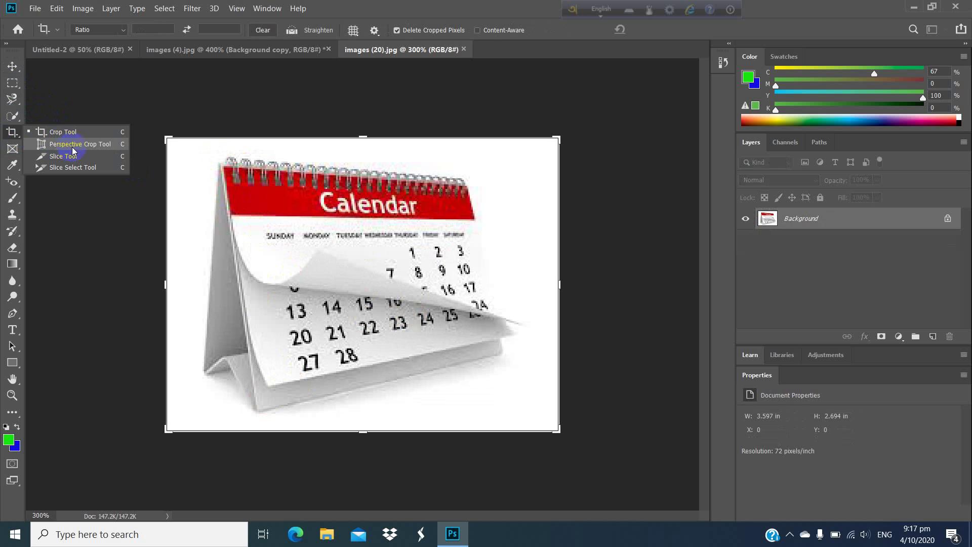
left_click(114, 144)
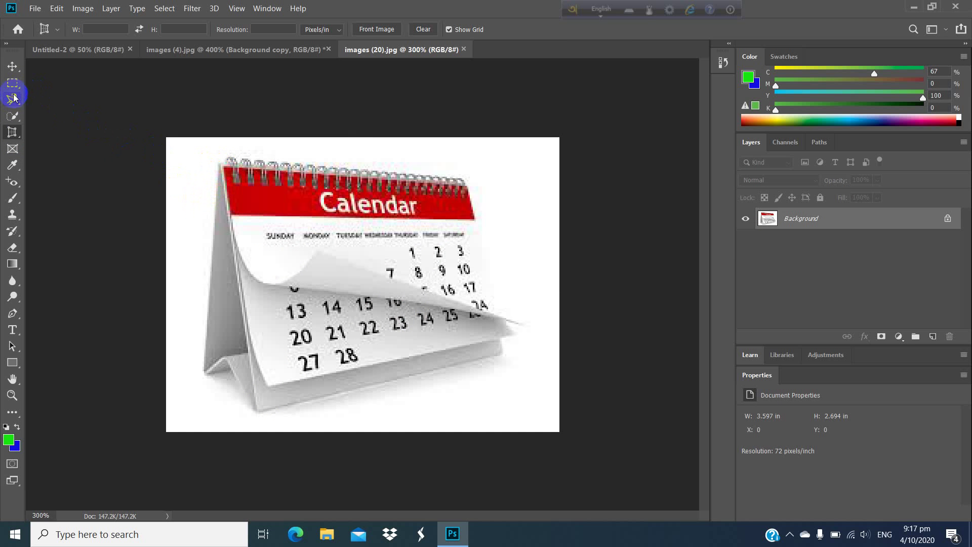
mouse_move(13, 105)
left_mouse_down()
mouse_move(47, 103)
mouse_move(78, 120)
mouse_move(64, 120)
mouse_move(55, 118)
mouse_move(93, 111)
mouse_move(65, 126)
mouse_move(77, 112)
left_mouse_up()
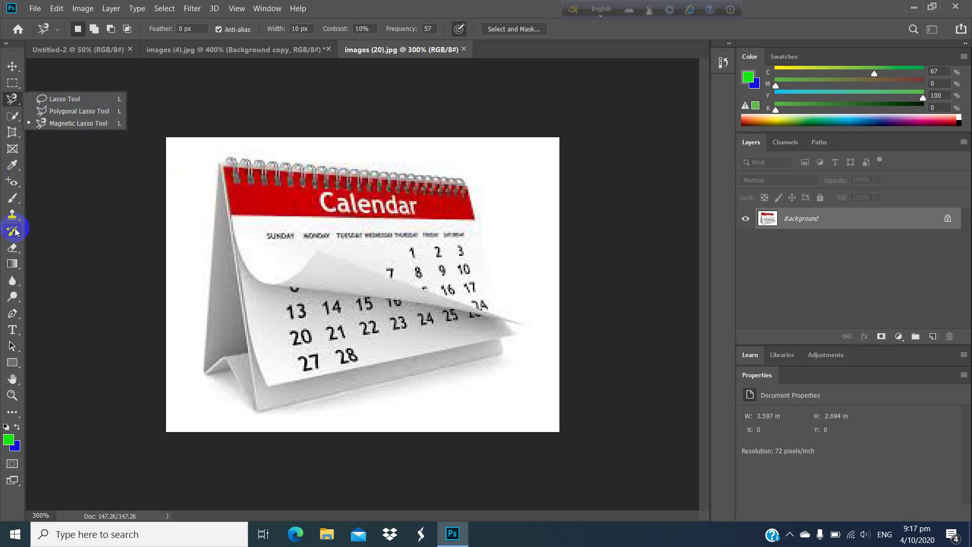
left_click(14, 151)
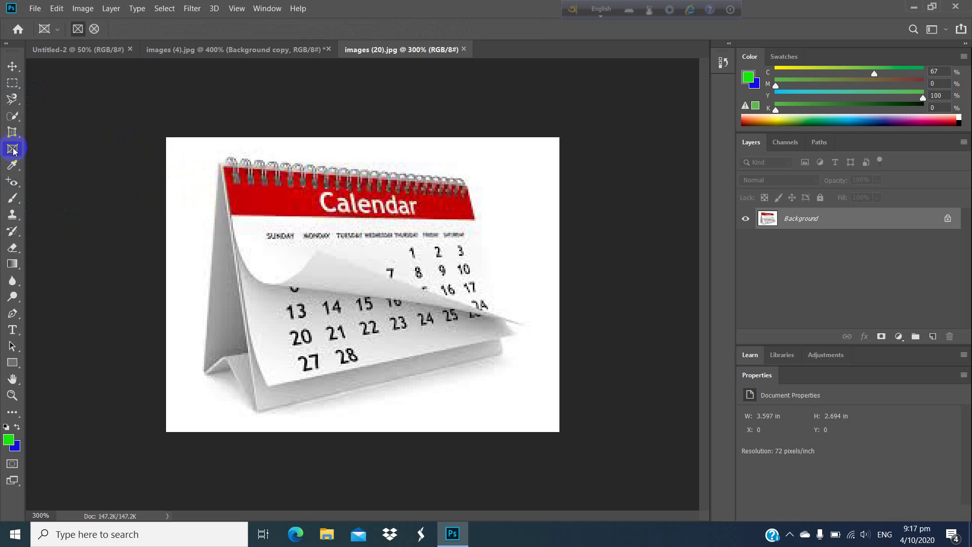
Try a perspective crop with four corners around the calendar's tilted front face, and undo it
right_click(12, 135)
left_click(55, 146)
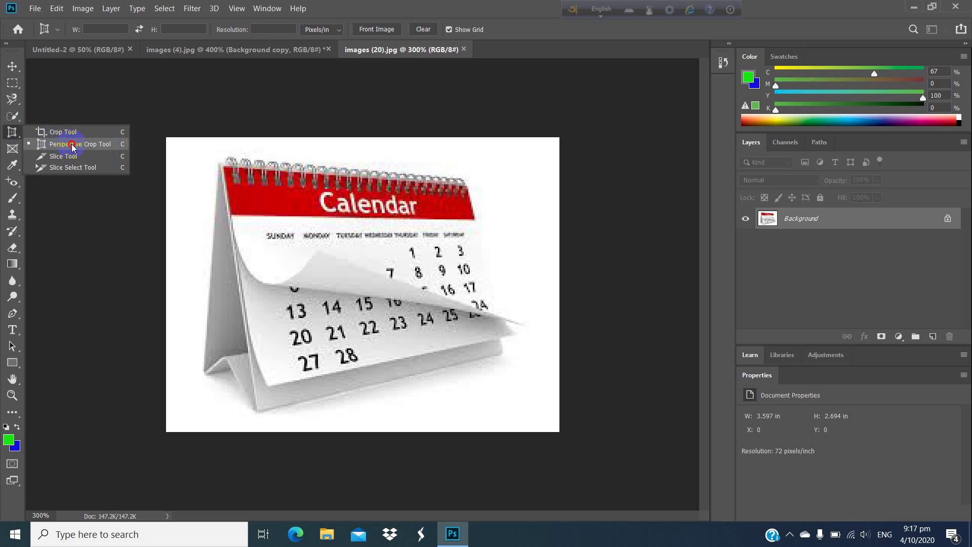
left_click(218, 160)
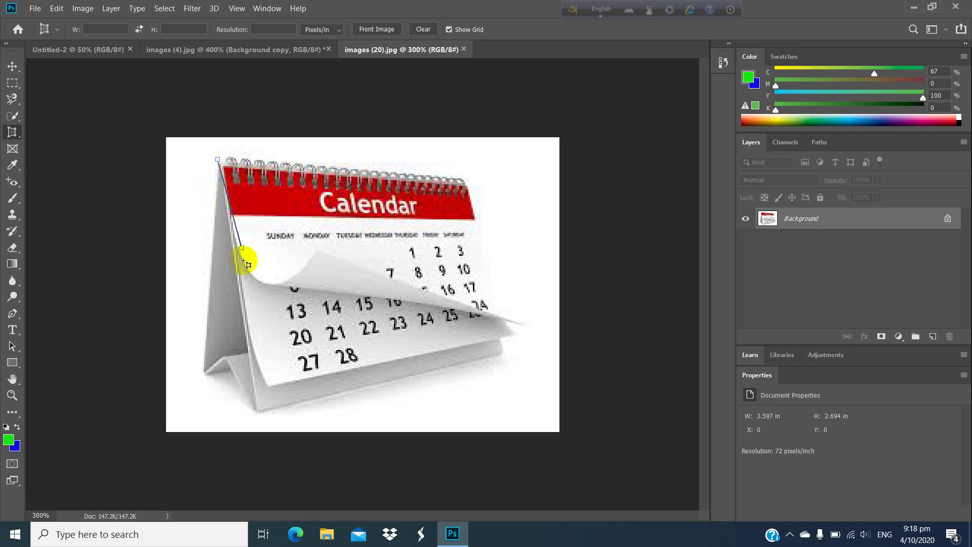
left_click(258, 416)
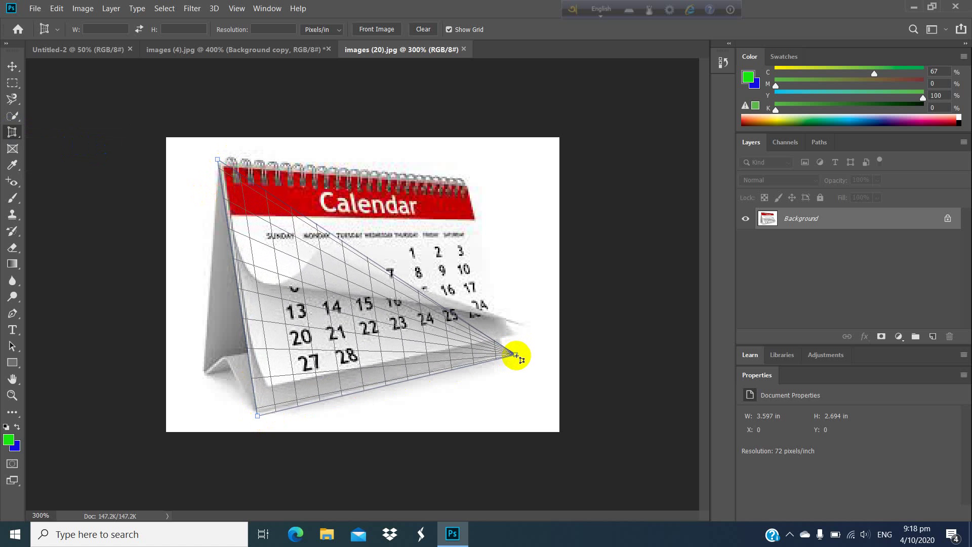
left_click(516, 354)
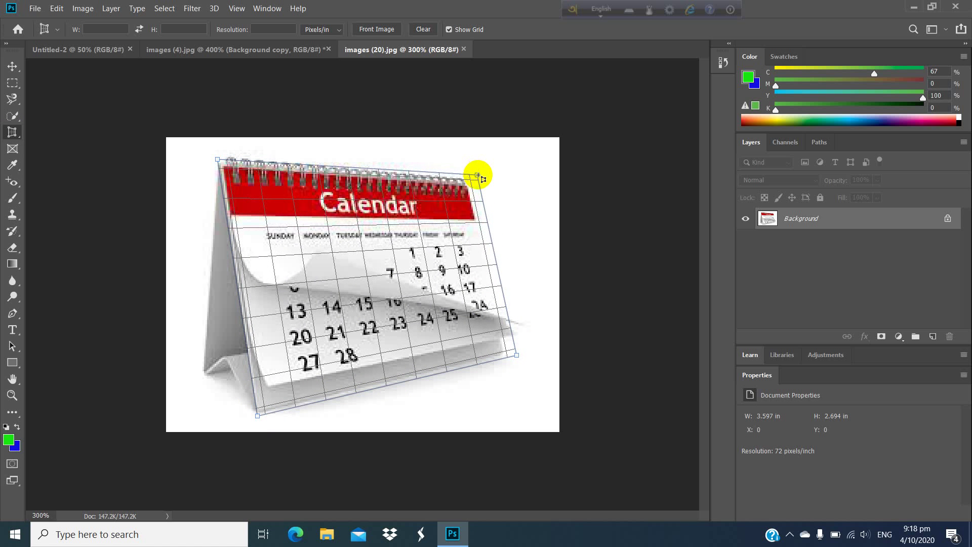
left_click(478, 175)
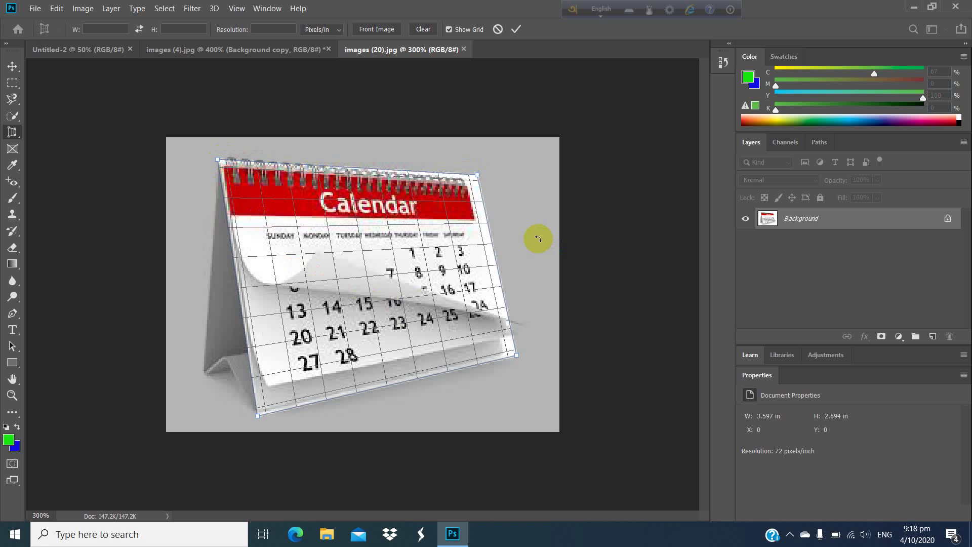
key("Return")
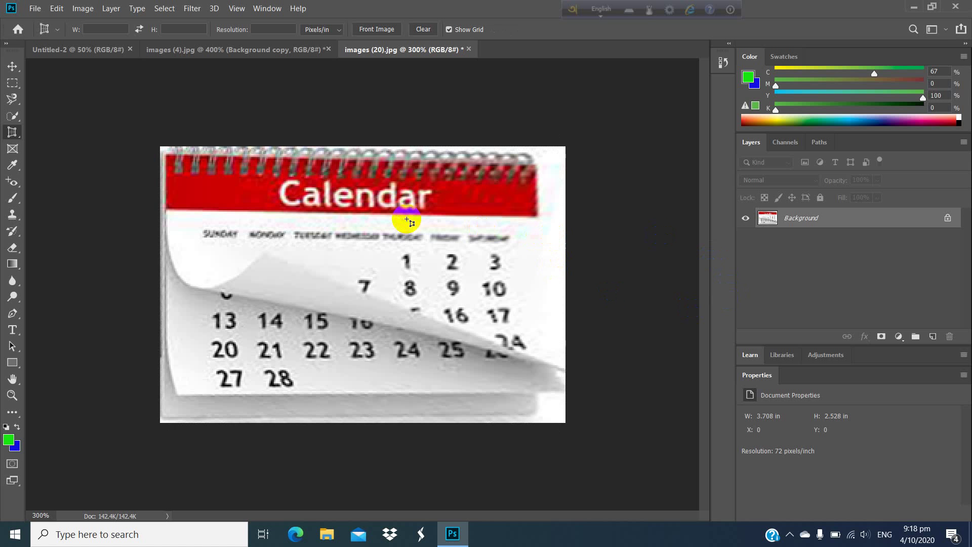
key("ctrl+z")
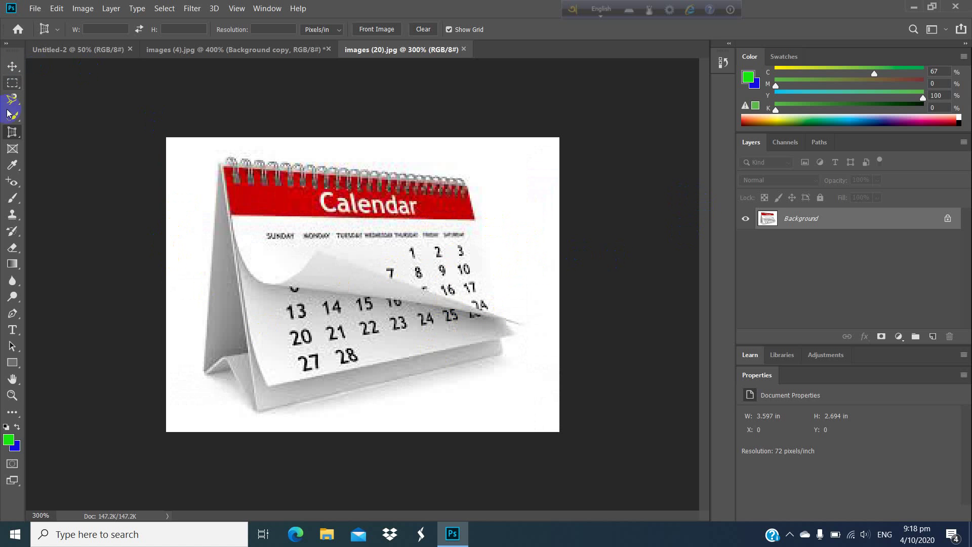
Perspective-crop the calendar picture to about 3.5 by 2.58 in, using four corners around its tilted front face
right_click(12, 142)
left_click(66, 144)
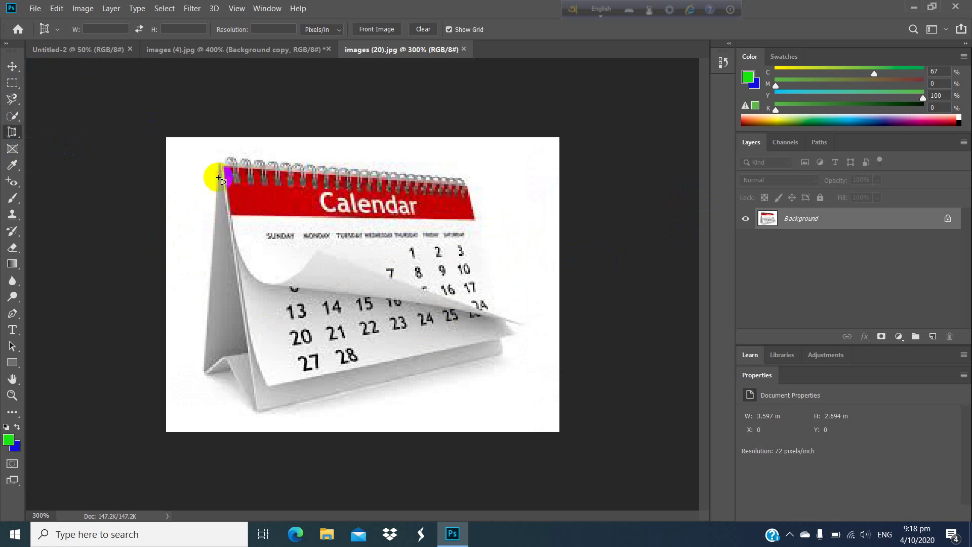
left_click(216, 159)
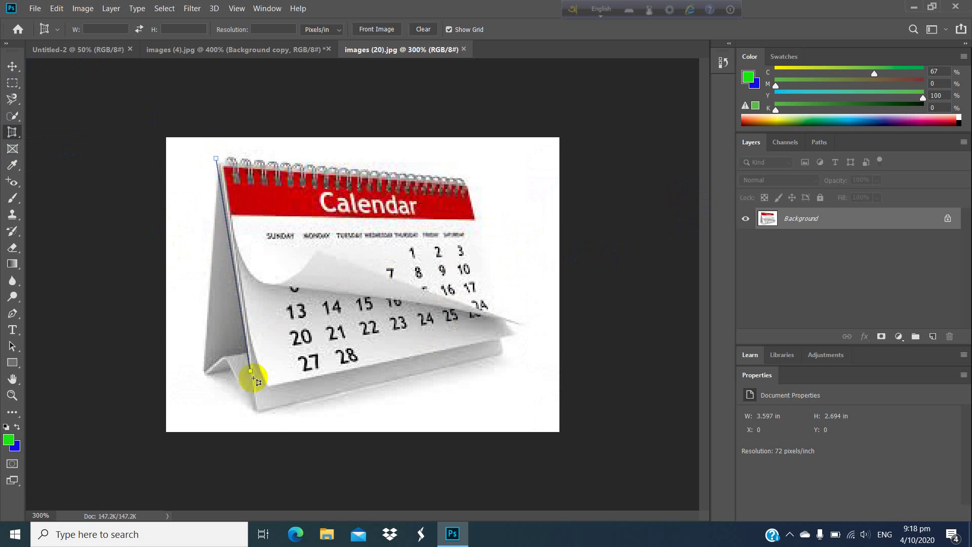
left_click(256, 413)
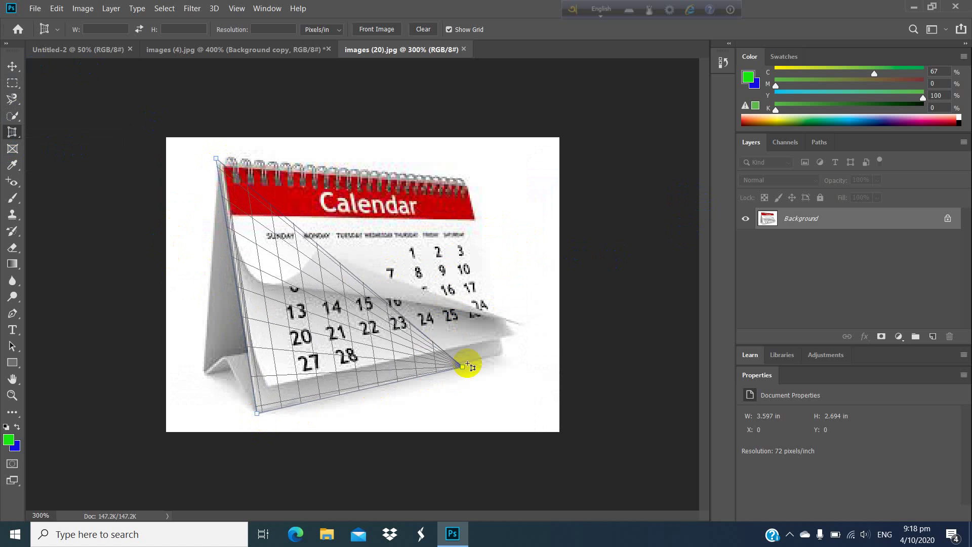
left_click(510, 352)
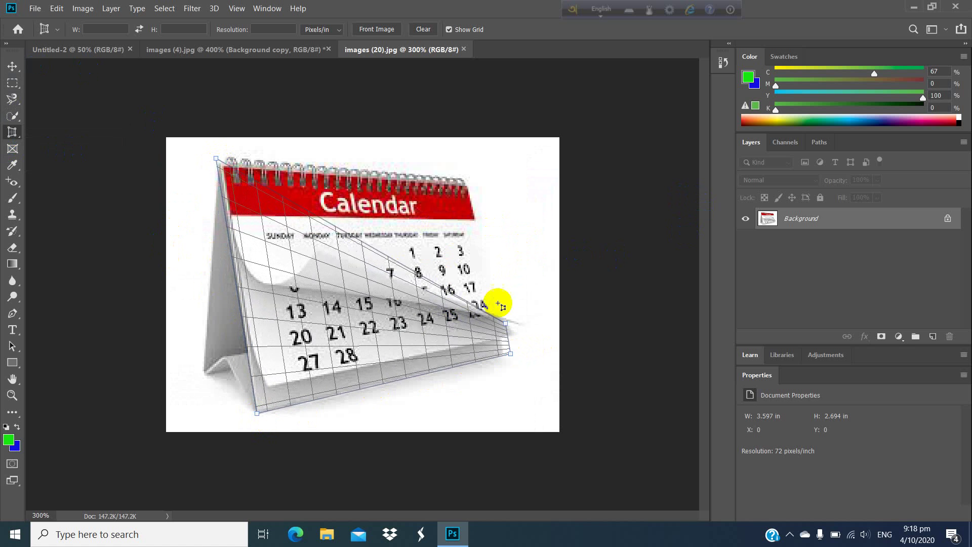
left_click(465, 173)
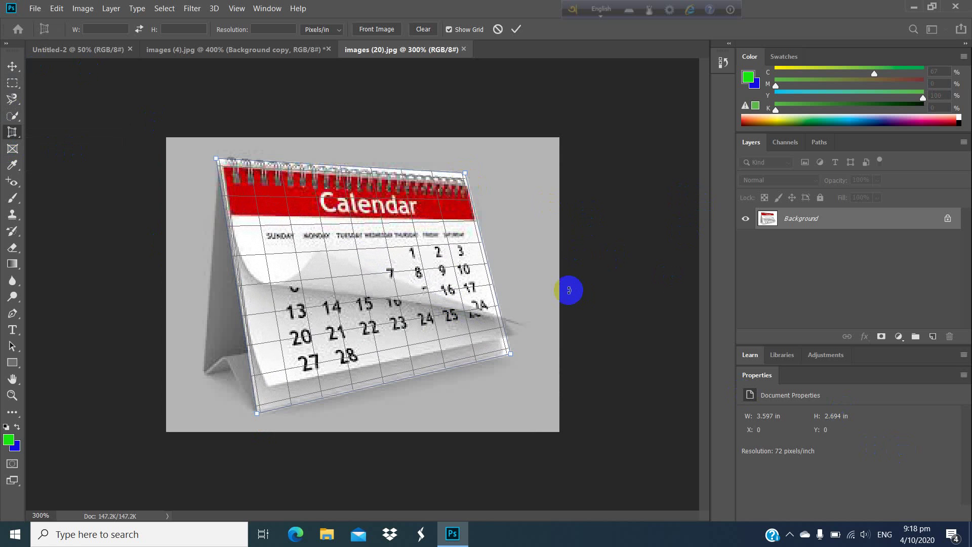
key("Return")
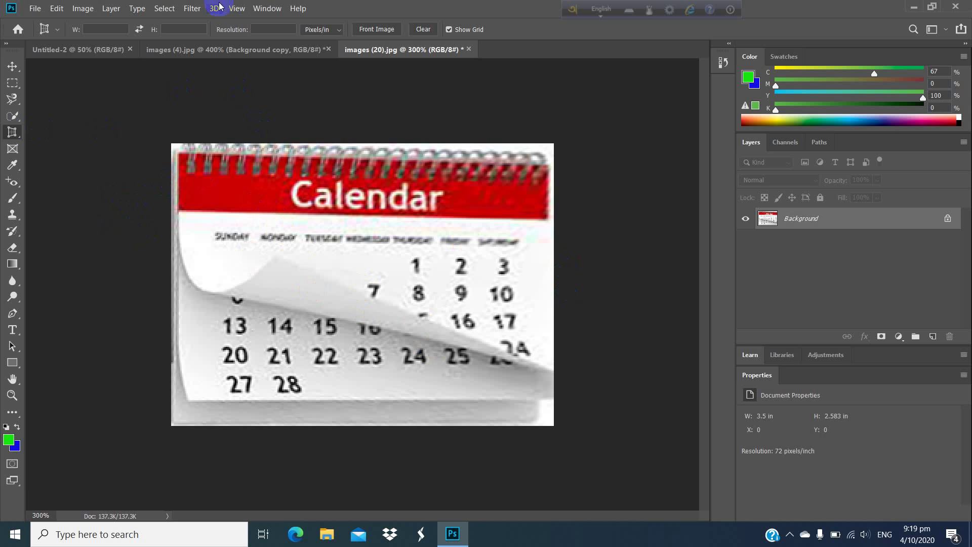
left_click_drag(14, 135, 51, 161)
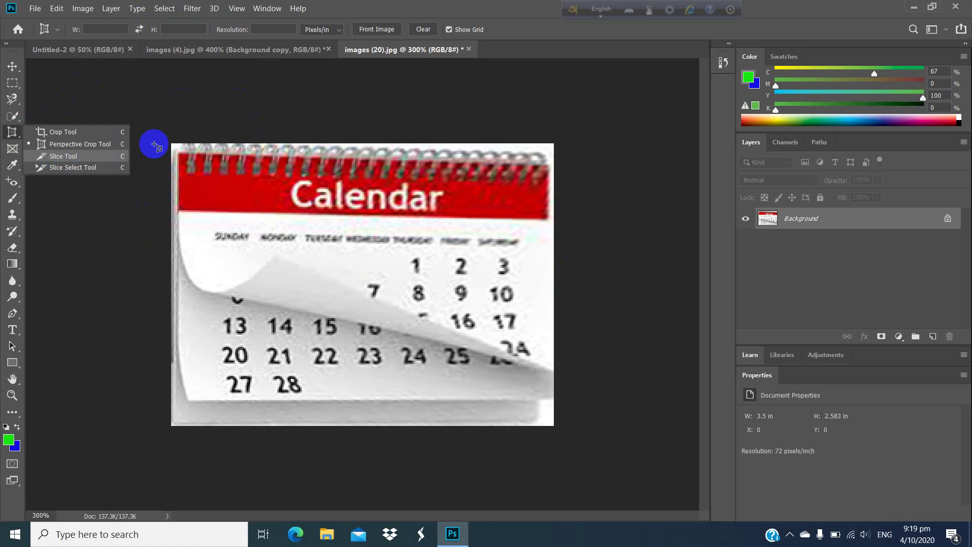
left_click(257, 51)
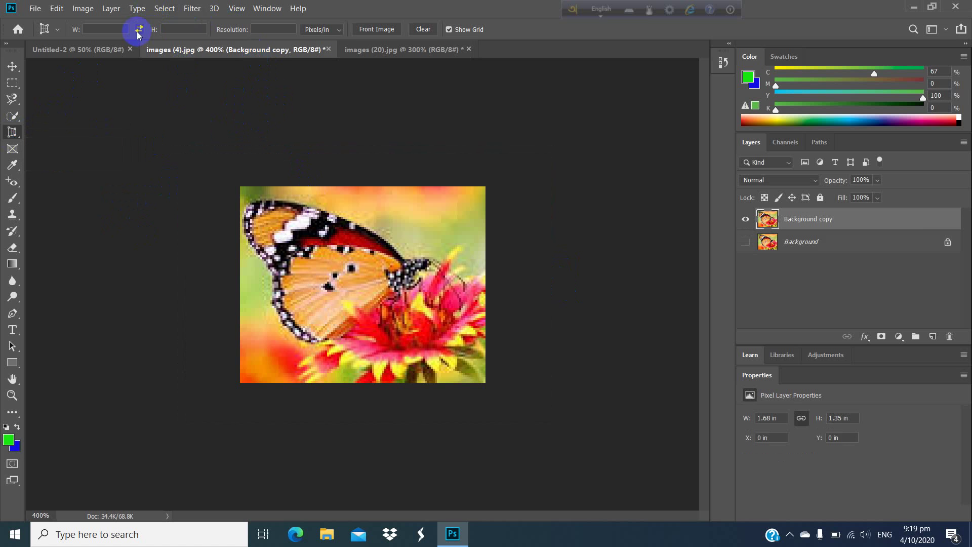
left_click(403, 56)
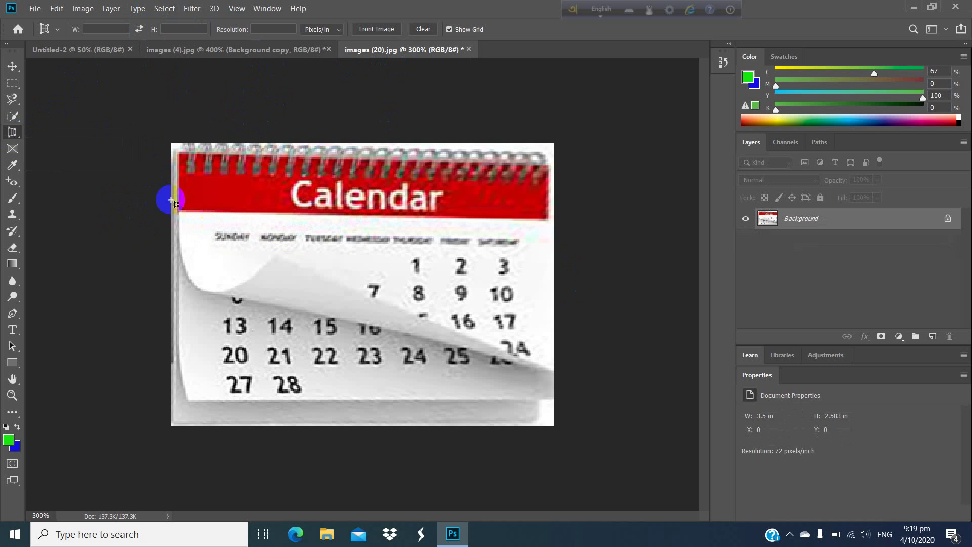
Draw adjacent slices around the SUNDAY, MONDAY and TUESDAY headings, about 29, 27 and 31 px wide and 17 px high
left_click(13, 132)
left_click_drag(13, 132, 41, 160)
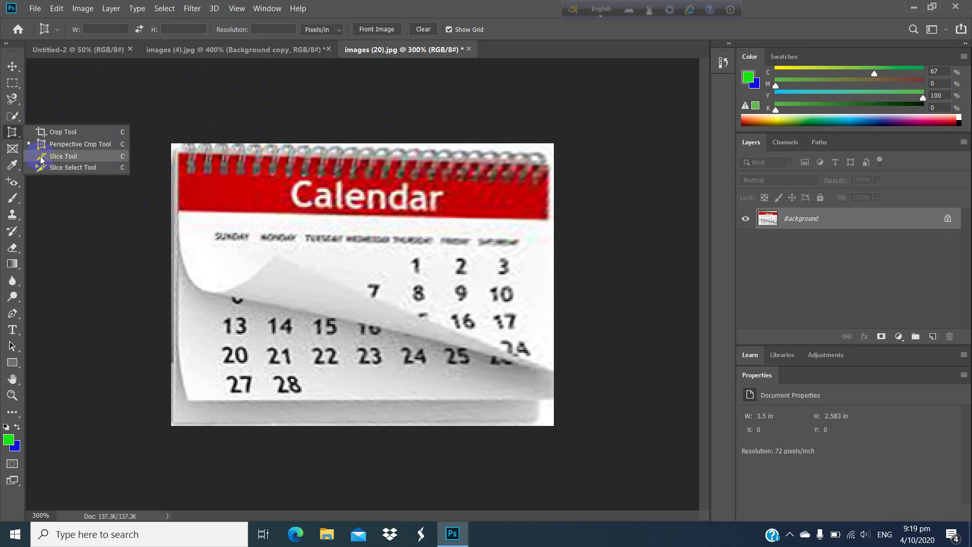
left_click(72, 157)
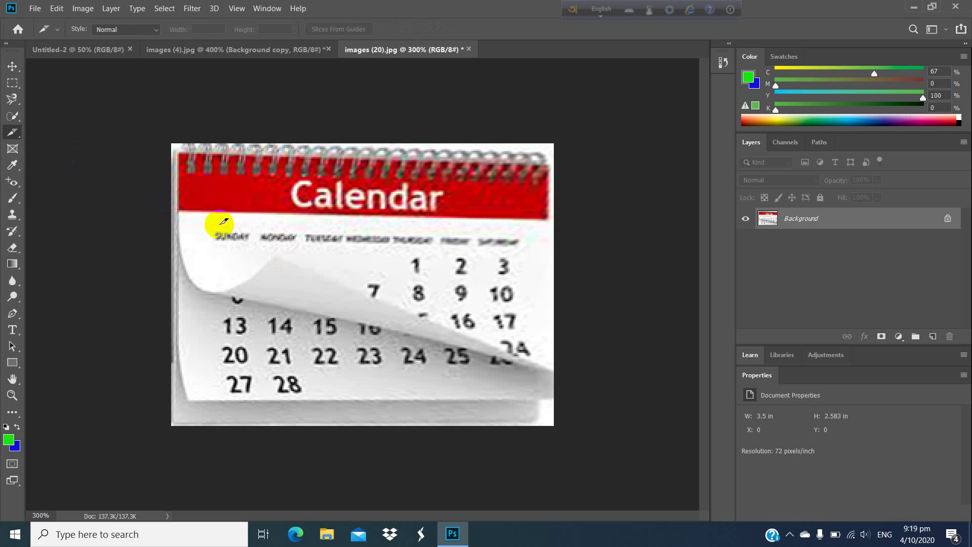
left_click_drag(213, 223, 258, 249)
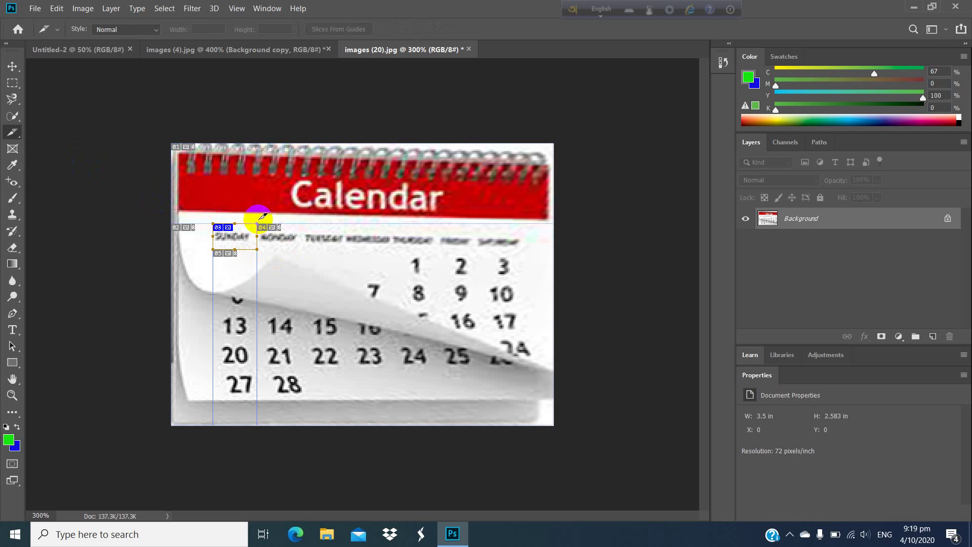
left_click_drag(263, 223, 346, 249)
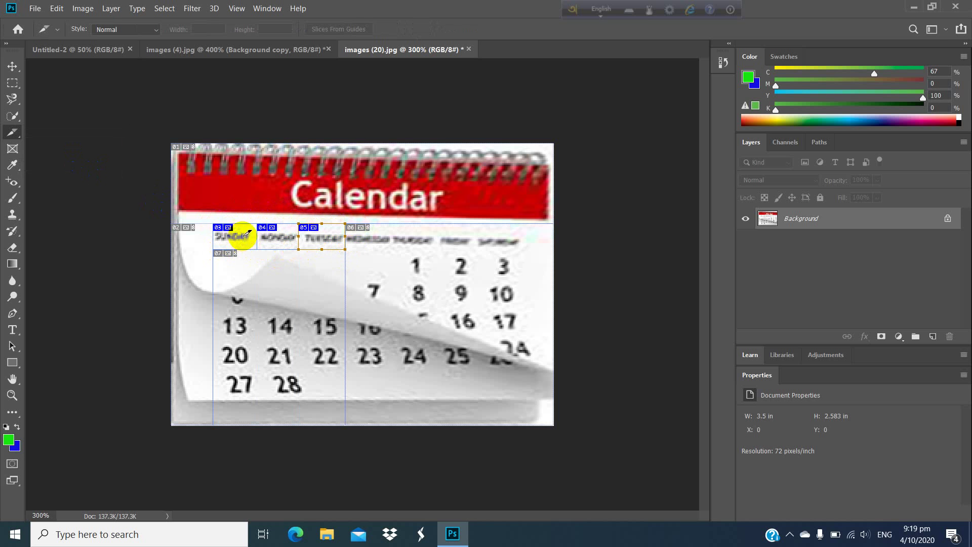
Use the Slice Select tool to examine the slice options of the SUNDAY slice, including its URL field, without changing them
right_click(17, 139)
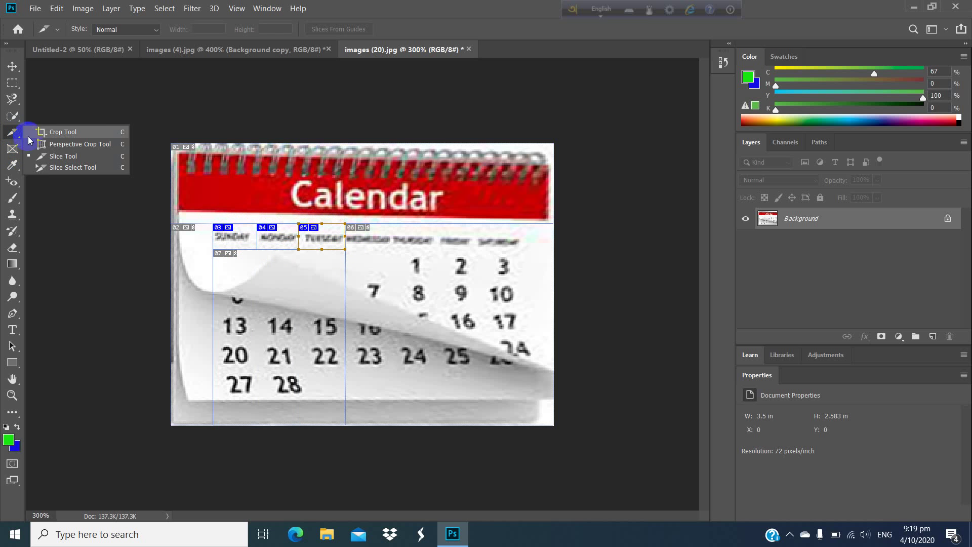
left_click(48, 169)
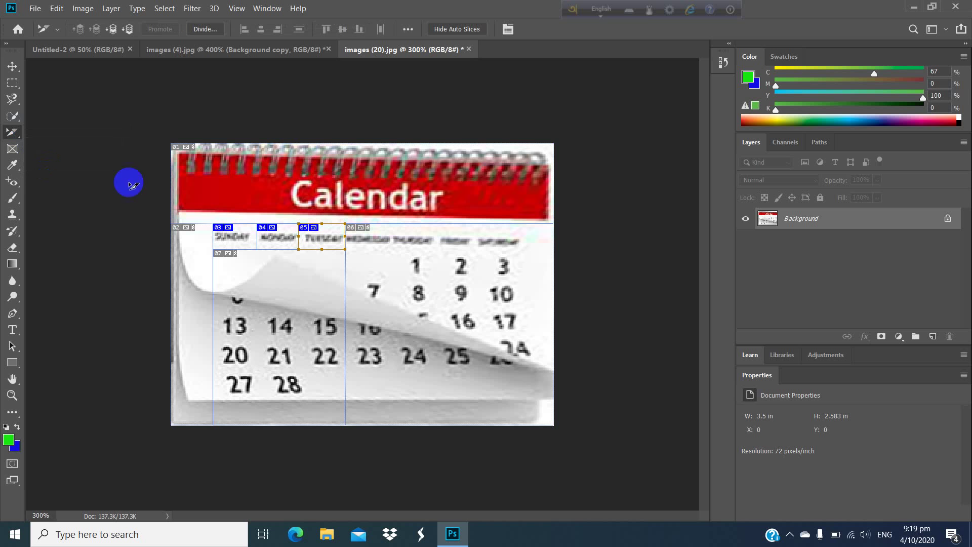
double_click(237, 237)
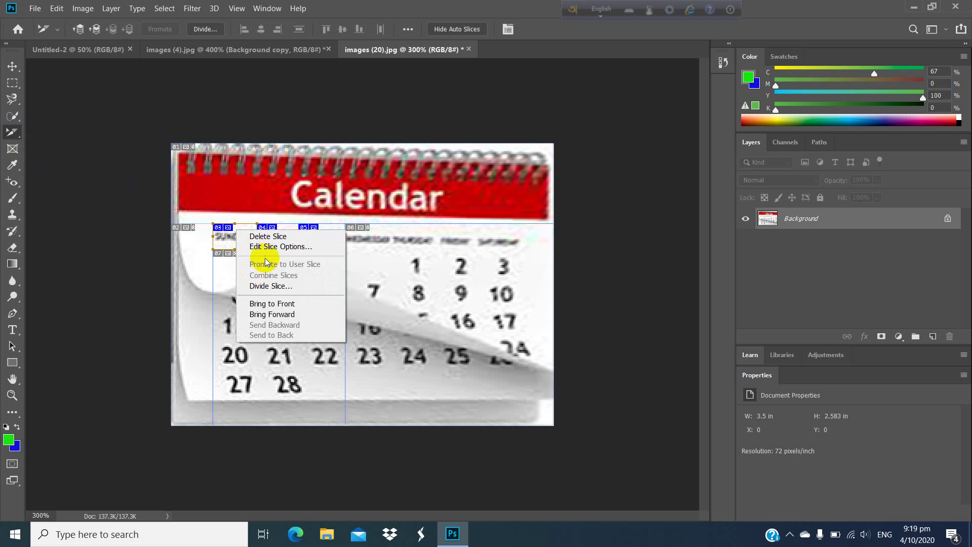
left_click(282, 248)
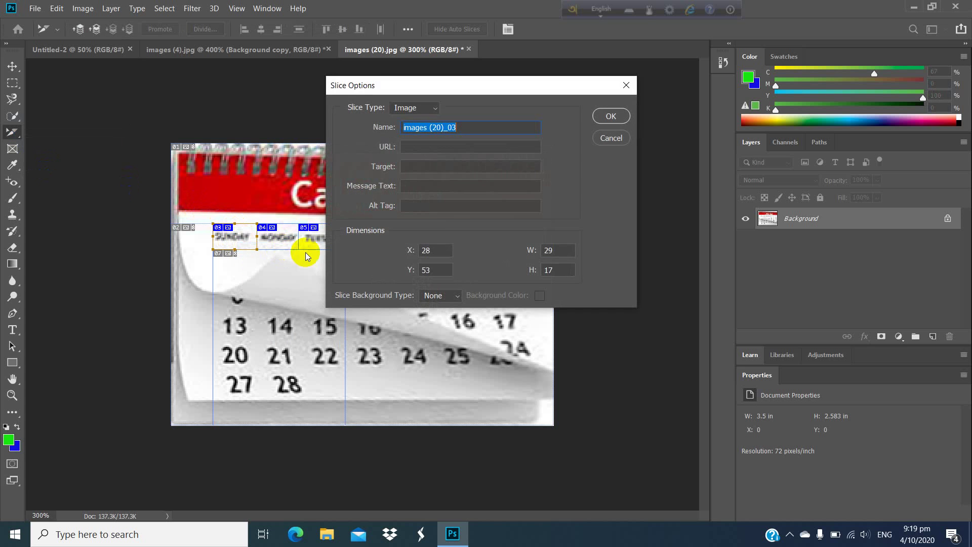
left_click(626, 85)
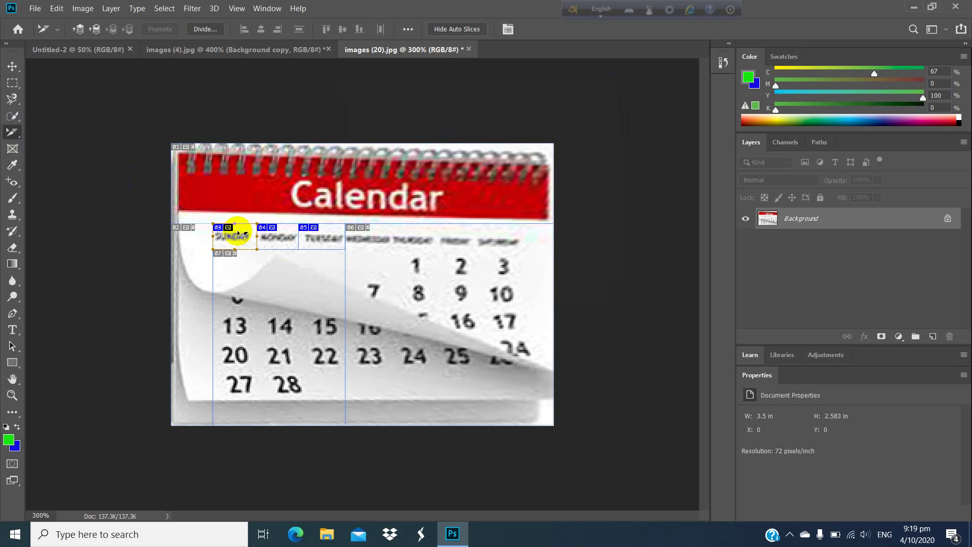
right_click(237, 233)
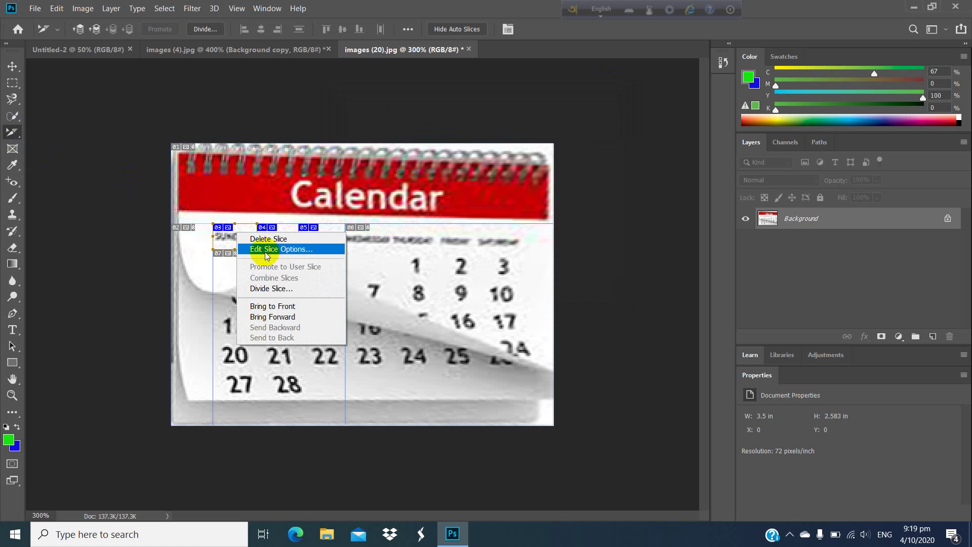
left_click(306, 249)
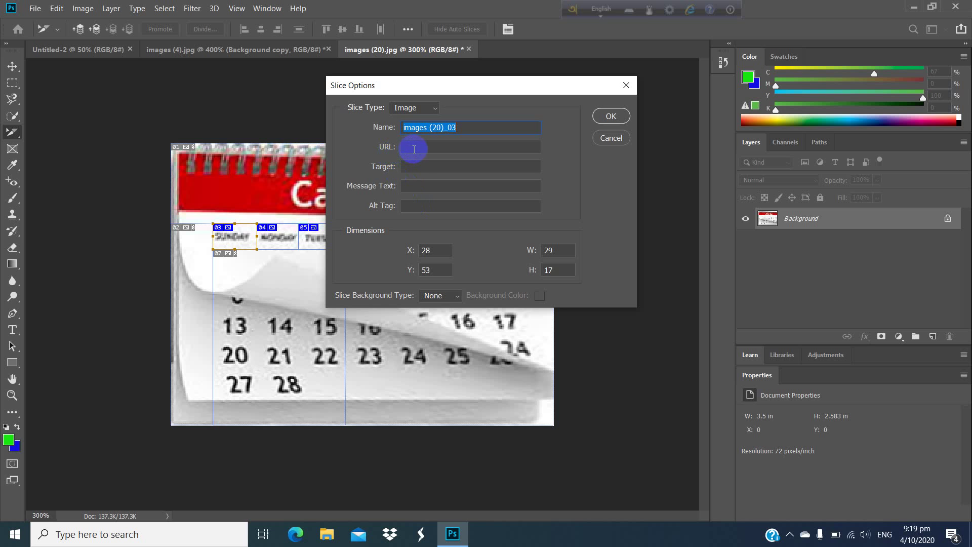
left_click(415, 147)
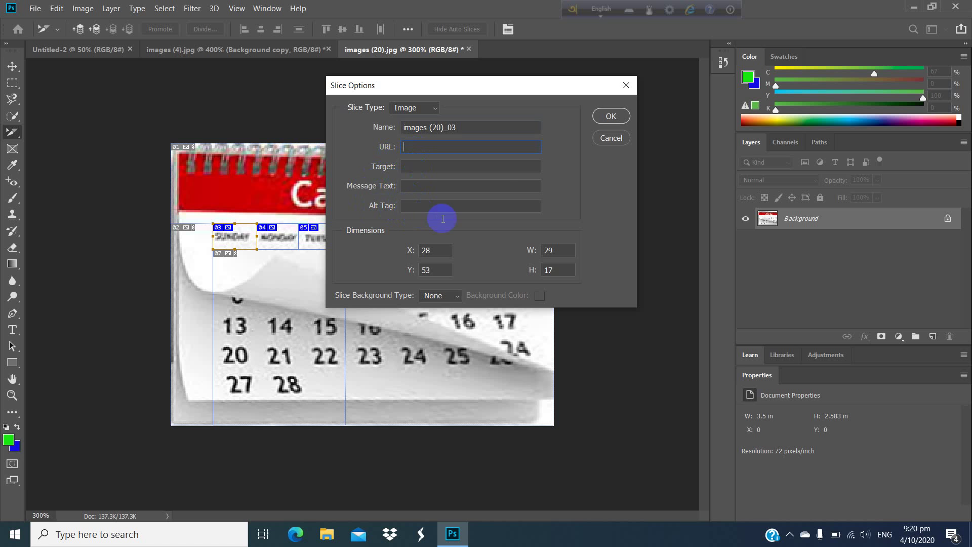
left_click(620, 116)
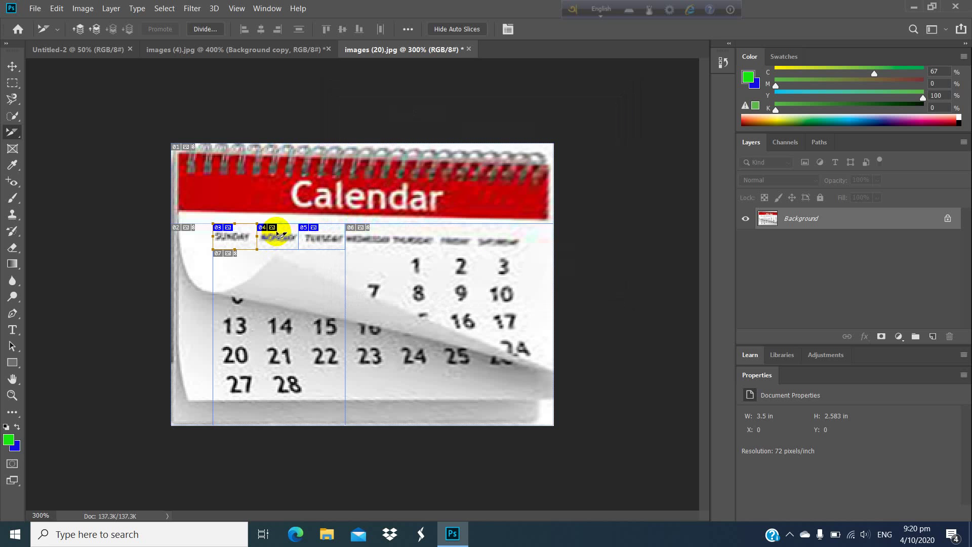
Examine the slice options of the MONDAY slice and the TUESDAY slice without changing them
right_click(281, 233)
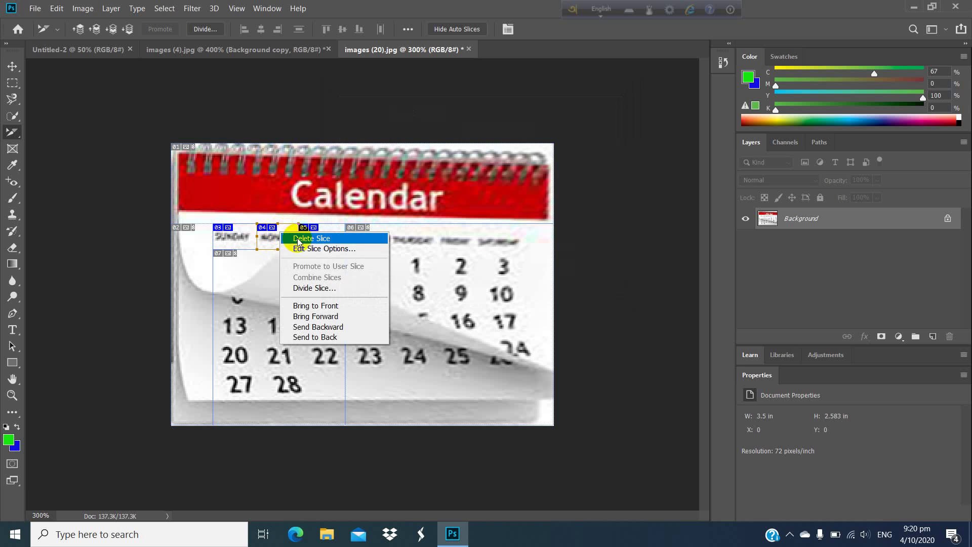
left_click(308, 250)
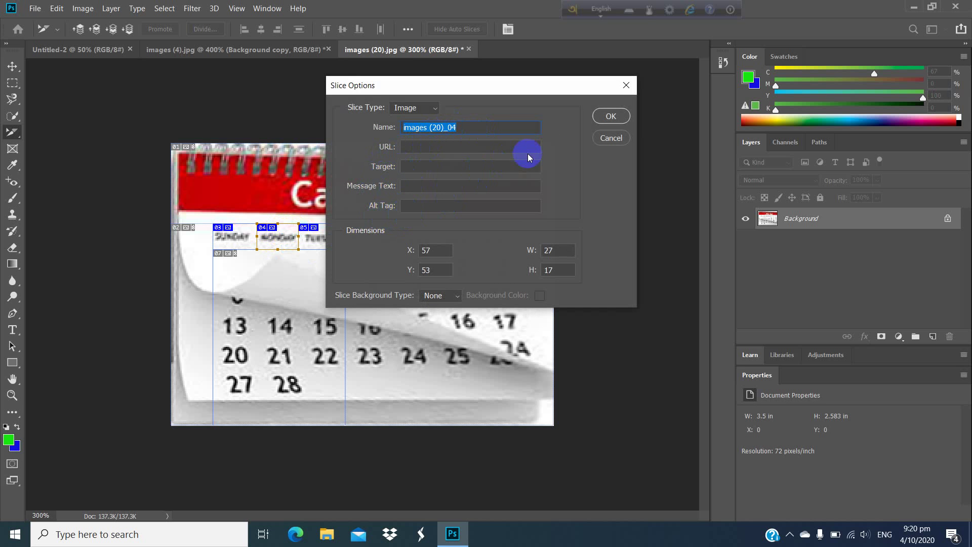
left_click(610, 118)
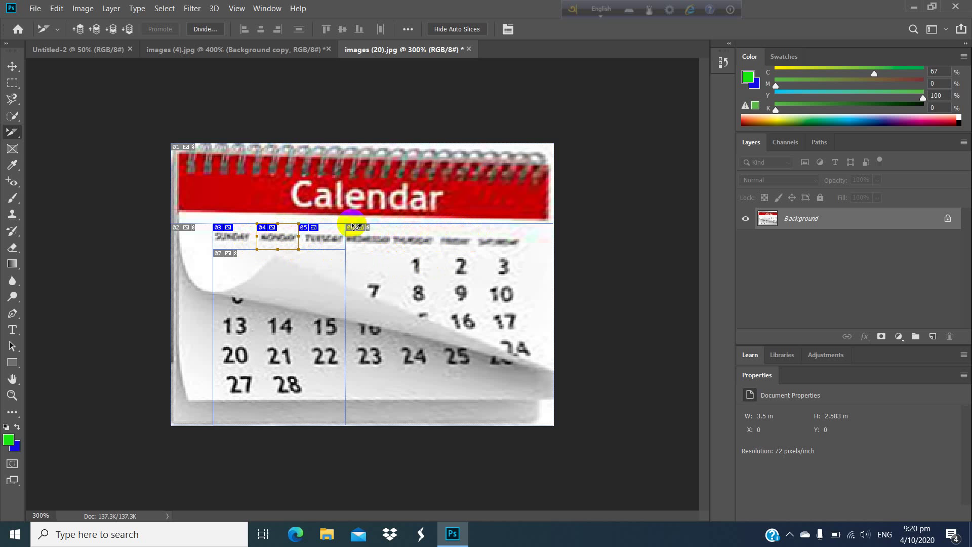
right_click(328, 232)
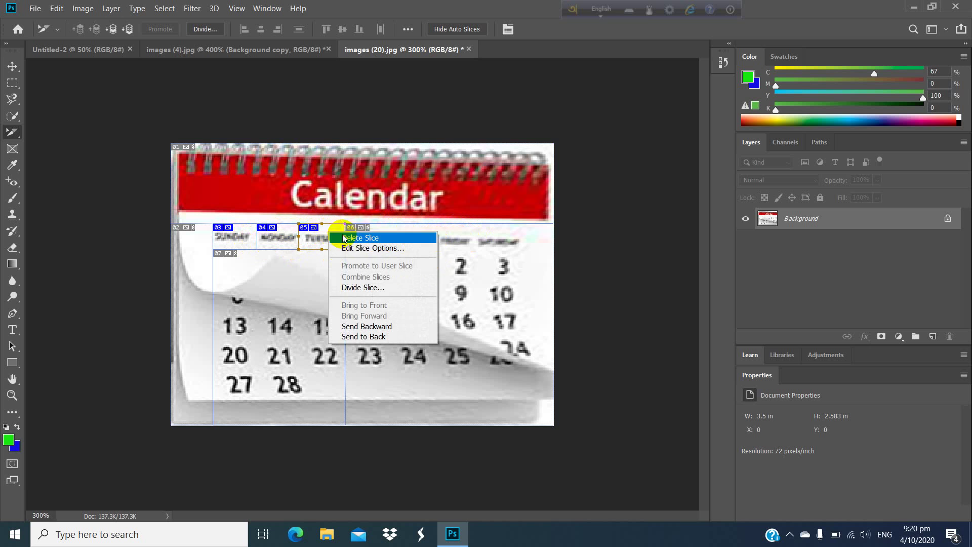
left_click(367, 248)
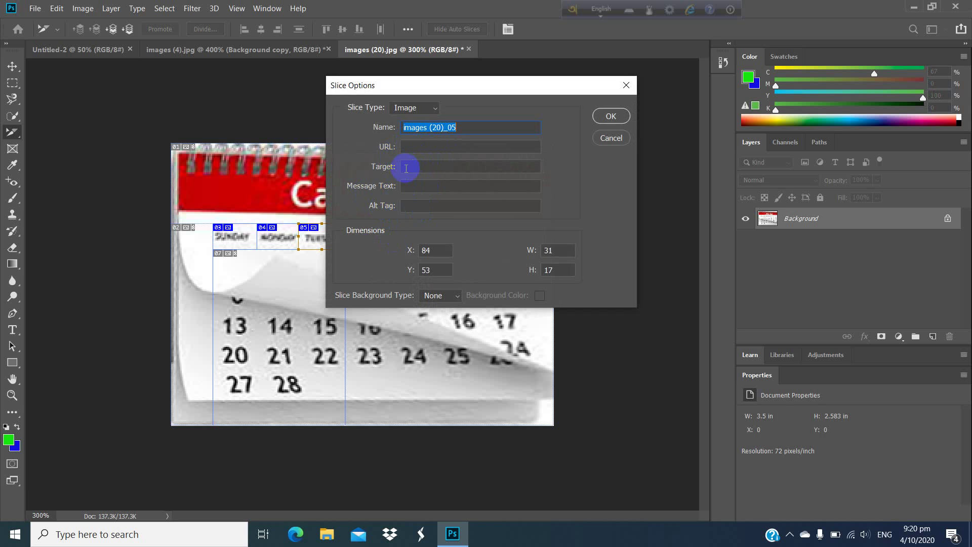
left_click(608, 114)
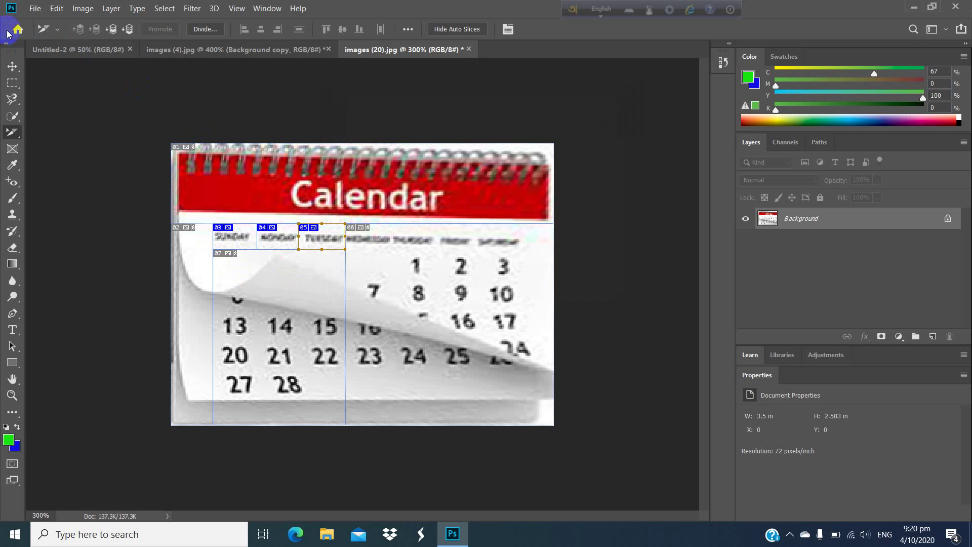
View the sharing options for the sliced calendar picture and dismiss them
left_click(35, 8)
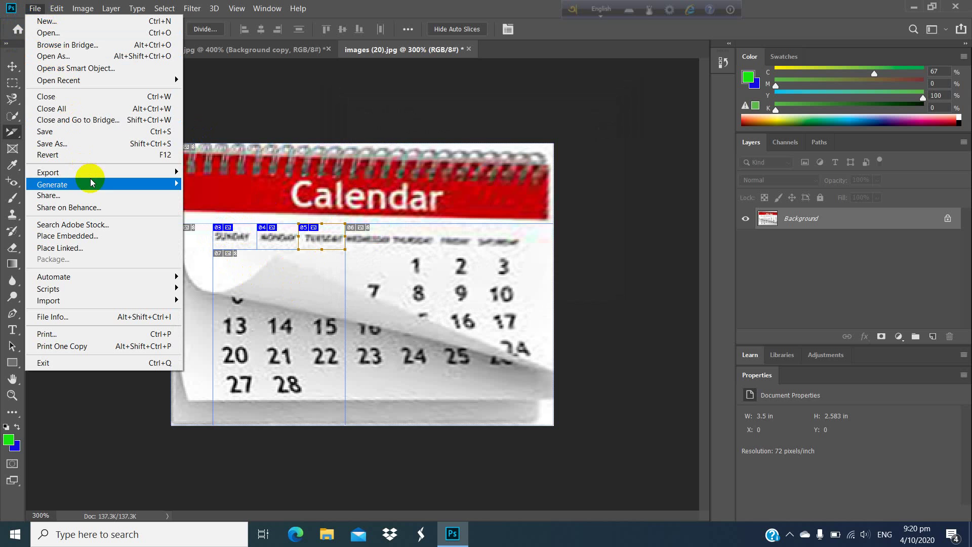
mouse_move(118, 186)
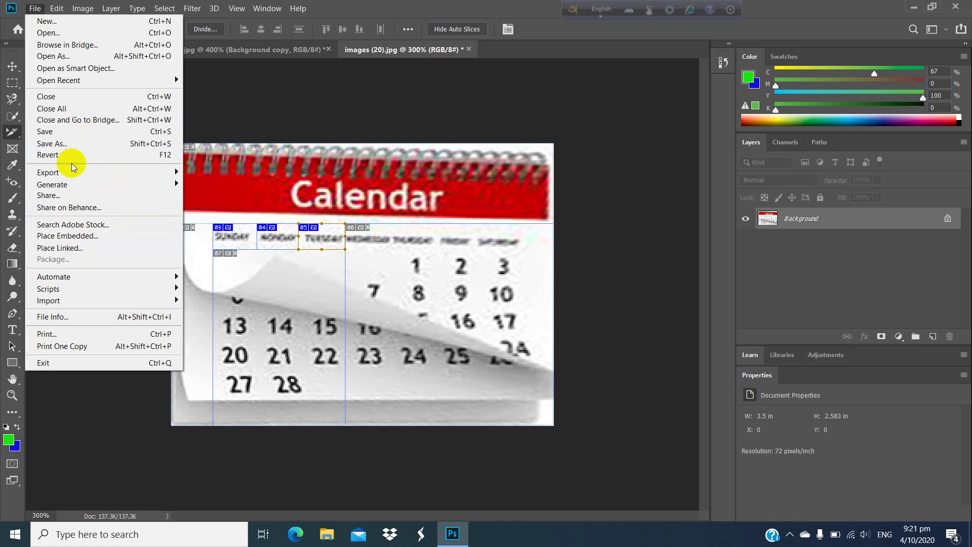
left_click(65, 197)
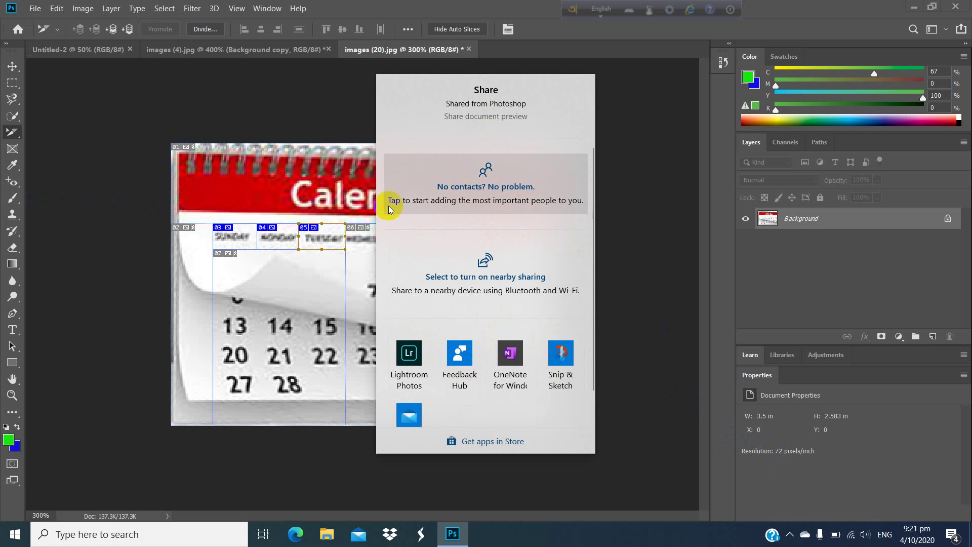
left_click(359, 89)
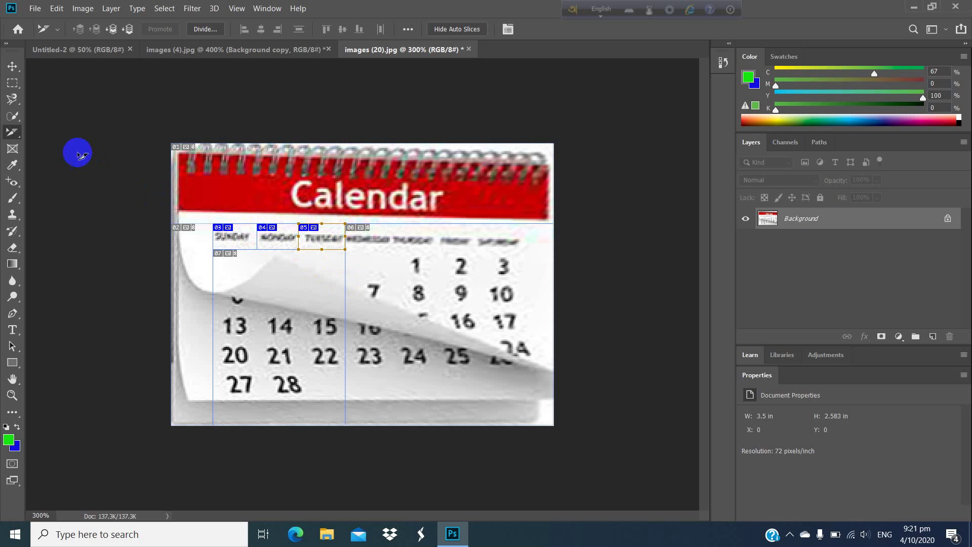
Display the available crop and slice tools
right_click(7, 134)
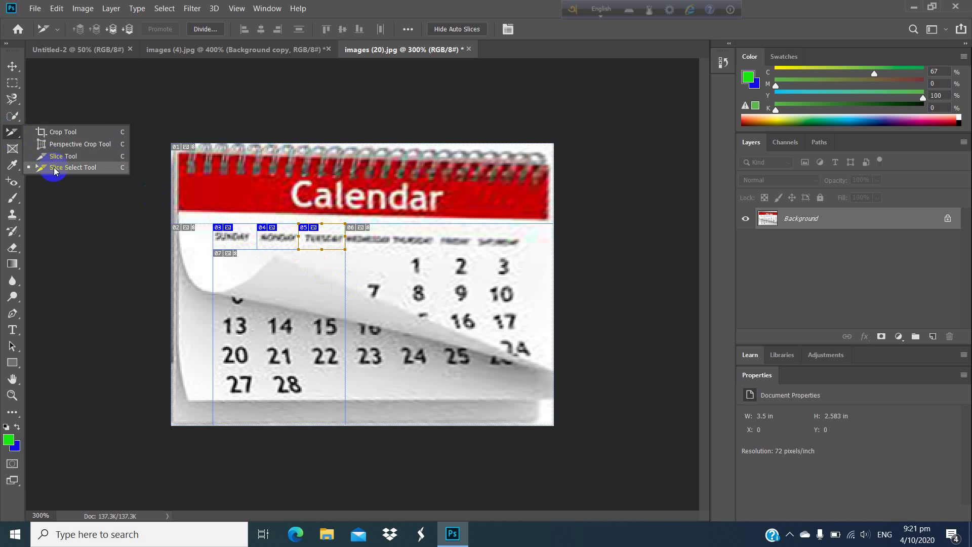